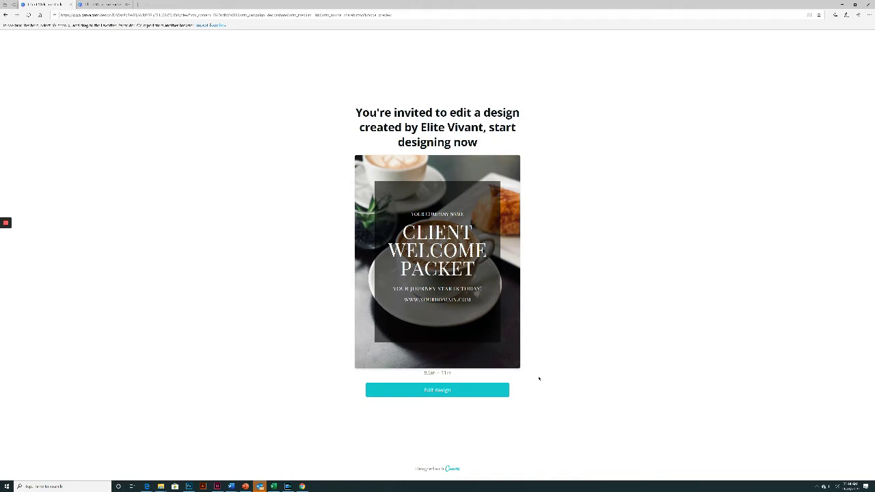
Open the shared Client Welcome Packet design in the editor and dismiss the login prompt.
click(465, 396)
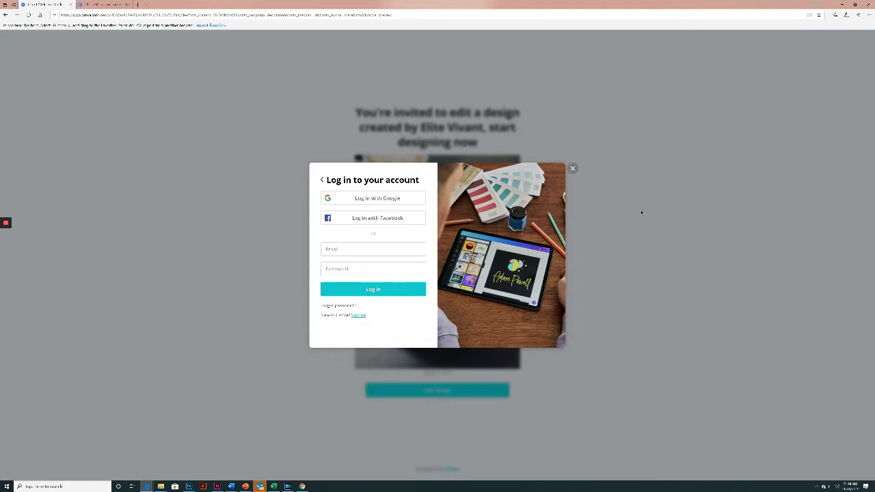
click(573, 169)
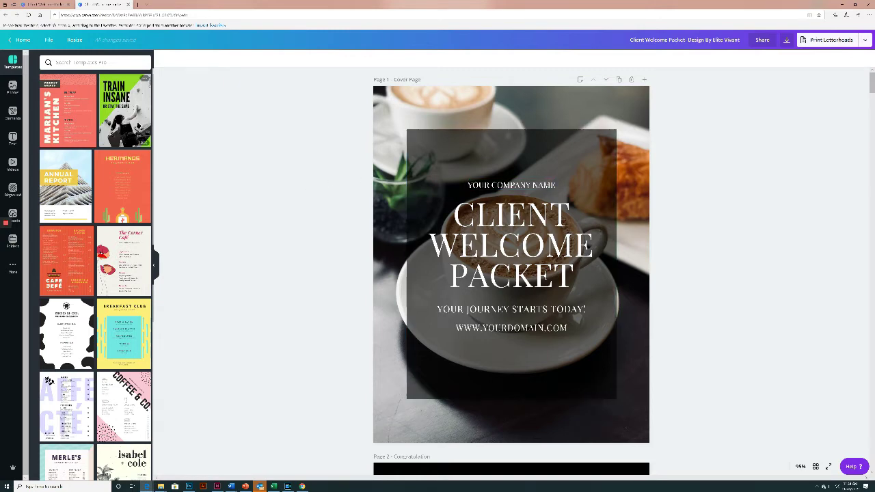
Make an editable copy of the packet with File > Make a copy and view all 21 pages.
click(46, 43)
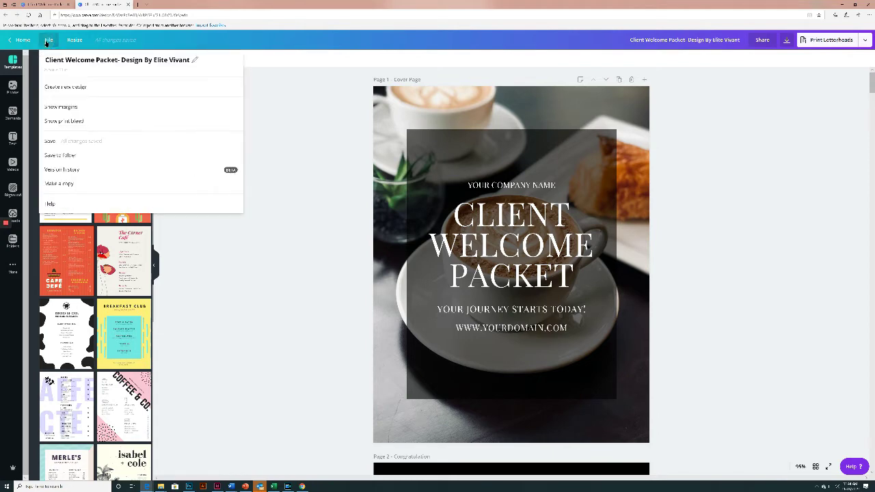
click(61, 184)
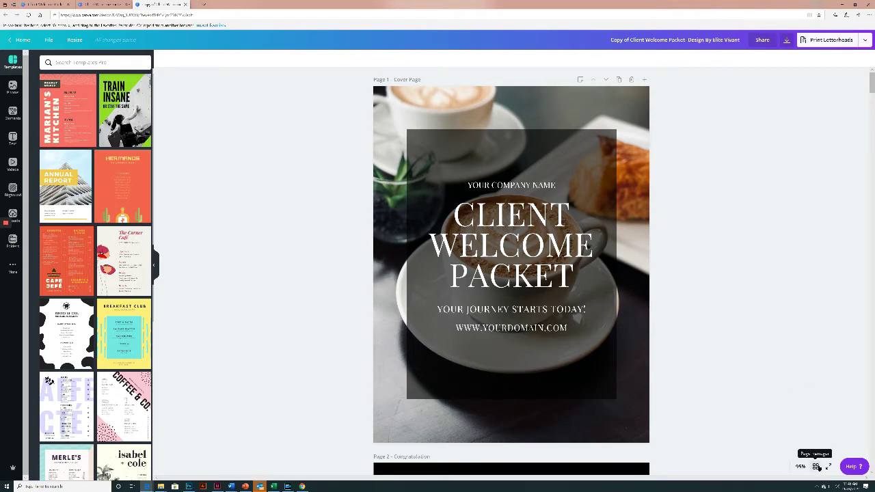
click(818, 467)
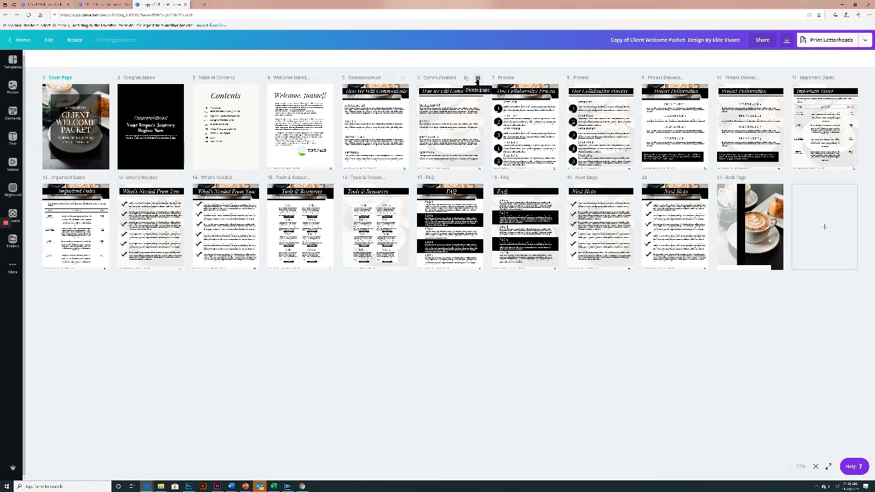
Delete the duplicate page 6 Communication, leaving 20 pages, and return to the cover.
click(477, 78)
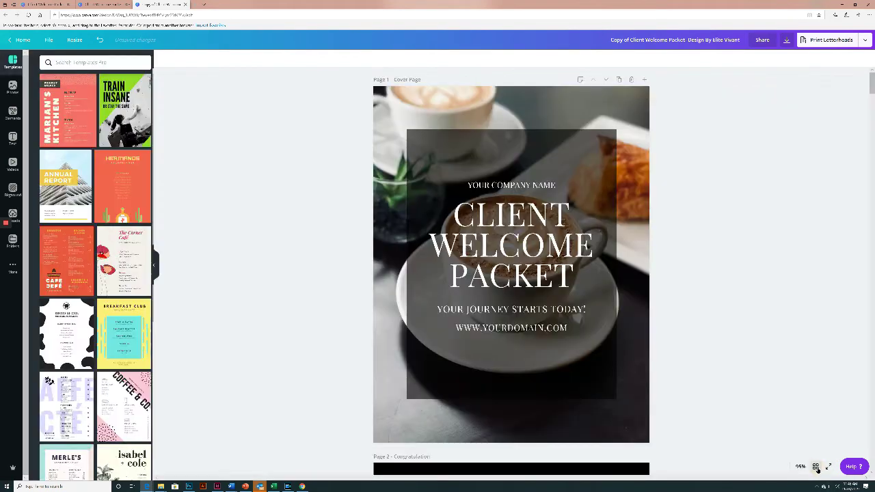
click(815, 467)
Delete the duplicate Process, Deliverables, Dates, What's Needed, Tools, FAQ and Next Steps pages.
click(815, 467)
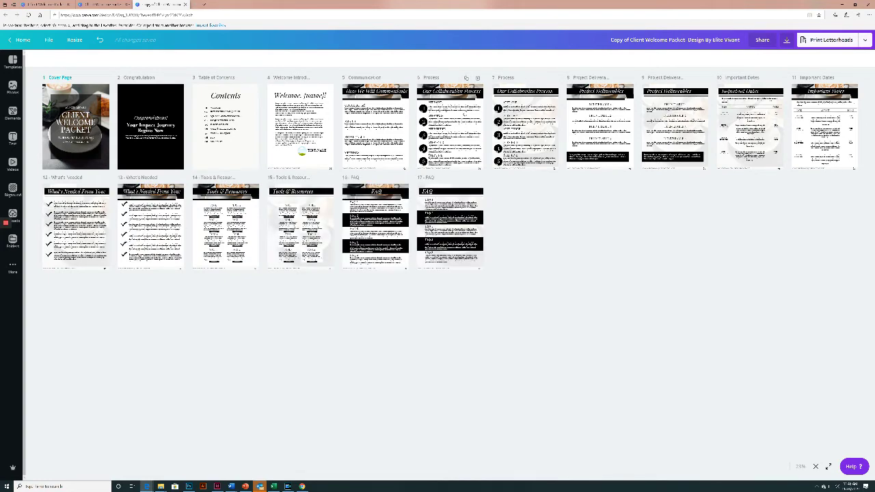
click(477, 78)
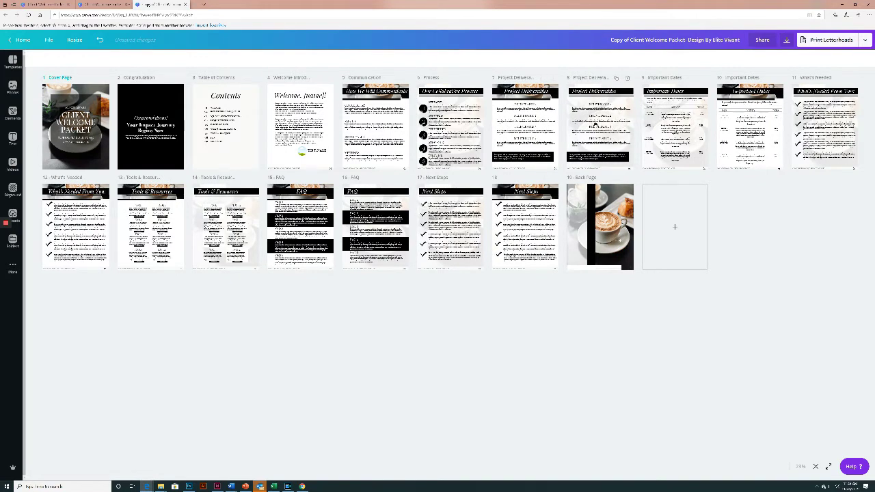
click(628, 78)
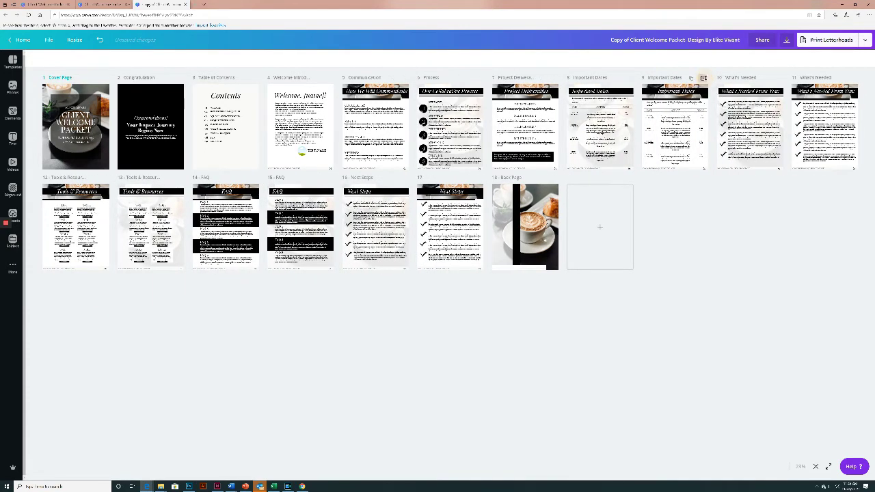
click(704, 79)
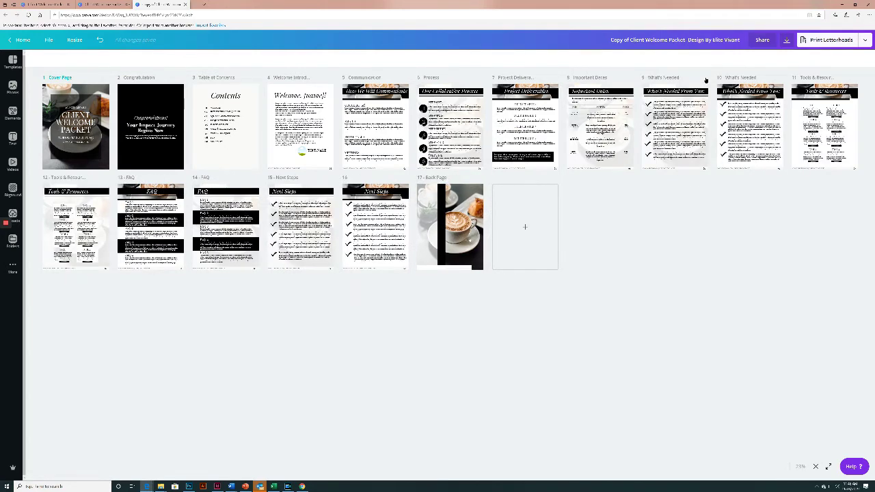
click(704, 79)
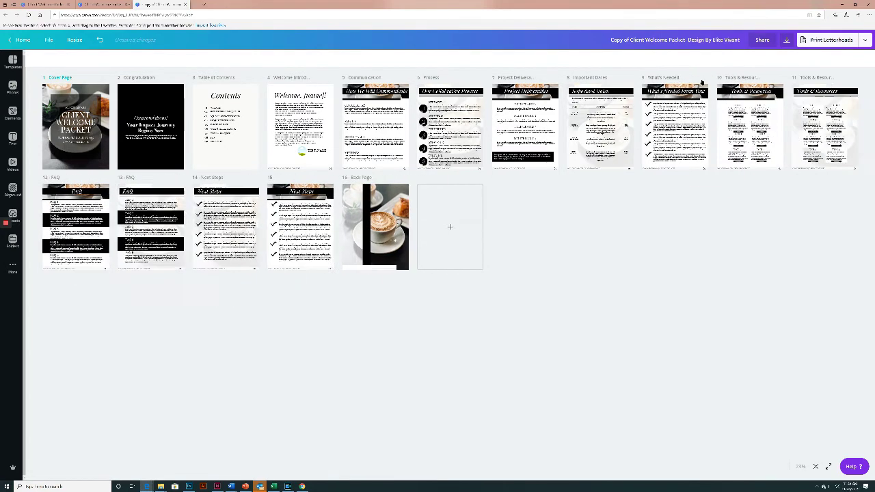
click(777, 78)
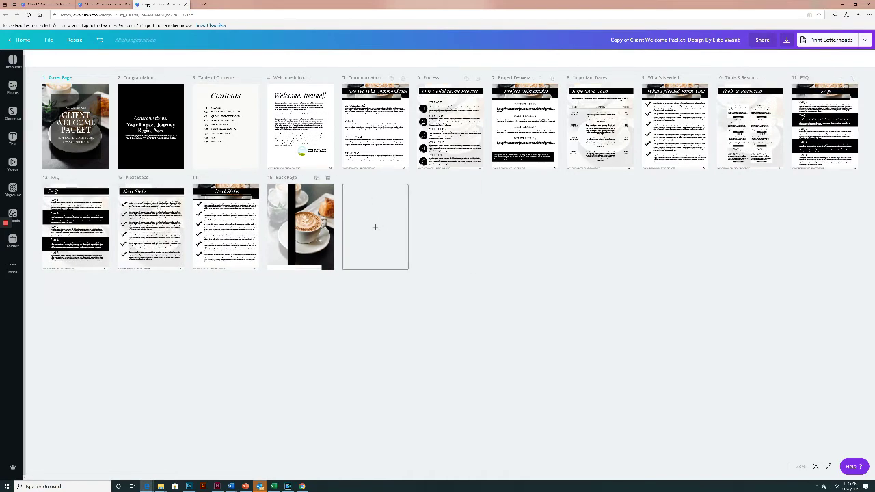
click(104, 178)
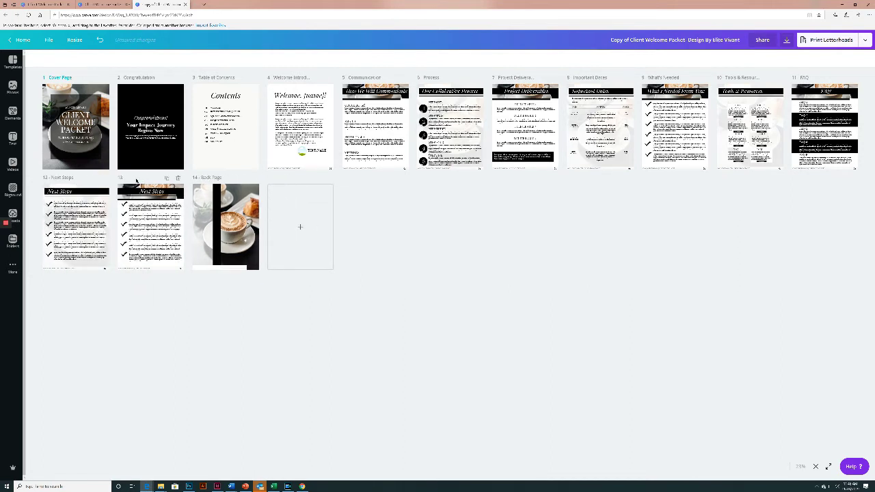
click(178, 178)
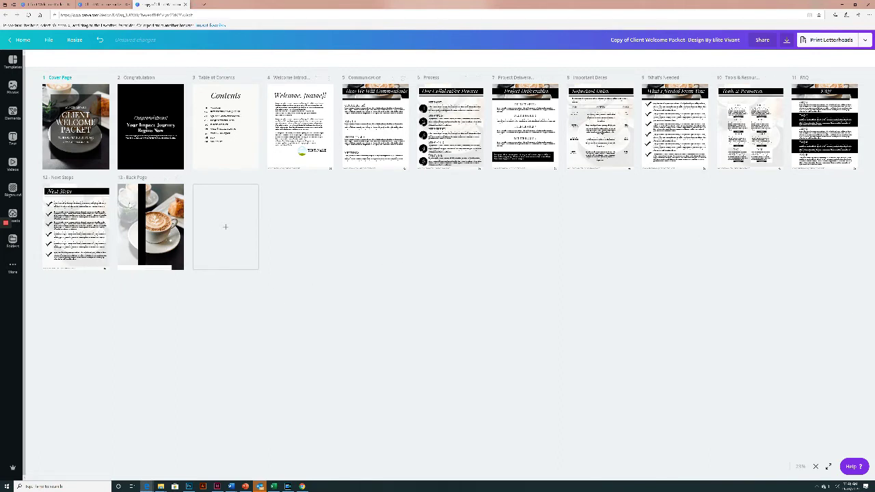
click(815, 467)
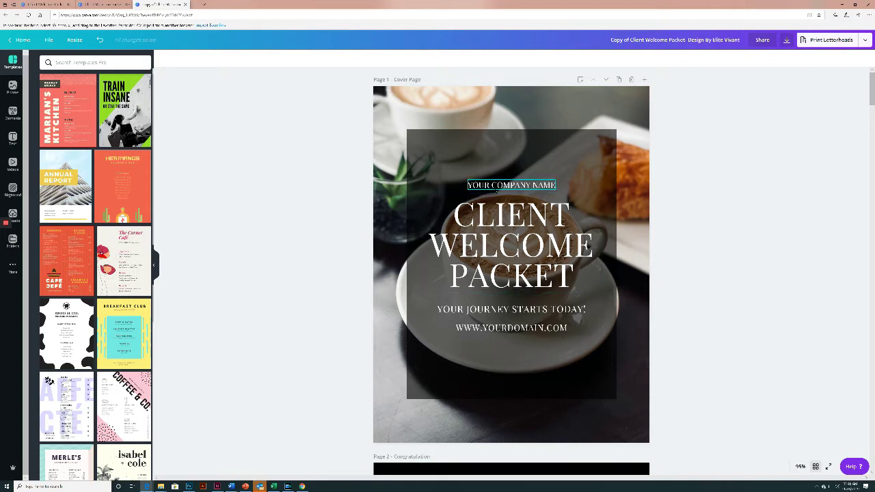
Replace the cover's YOUR COMPANY NAME text with ELITE VIVANT.
click(495, 192)
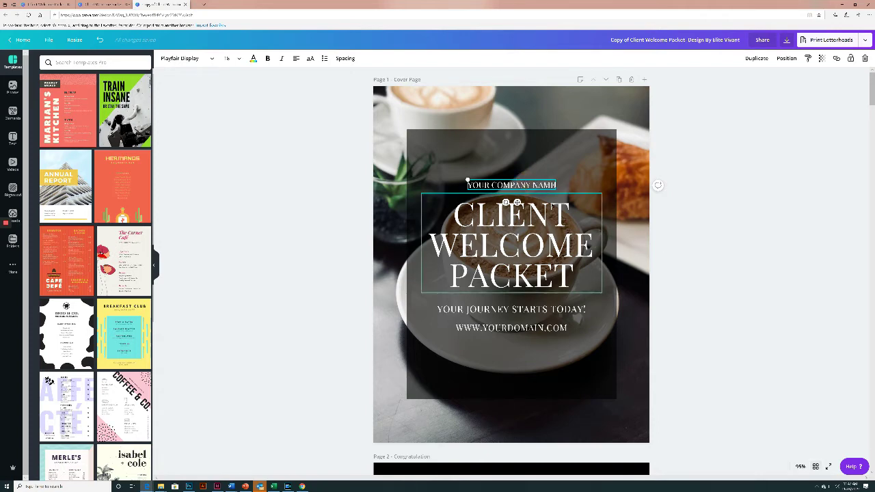
click(527, 191)
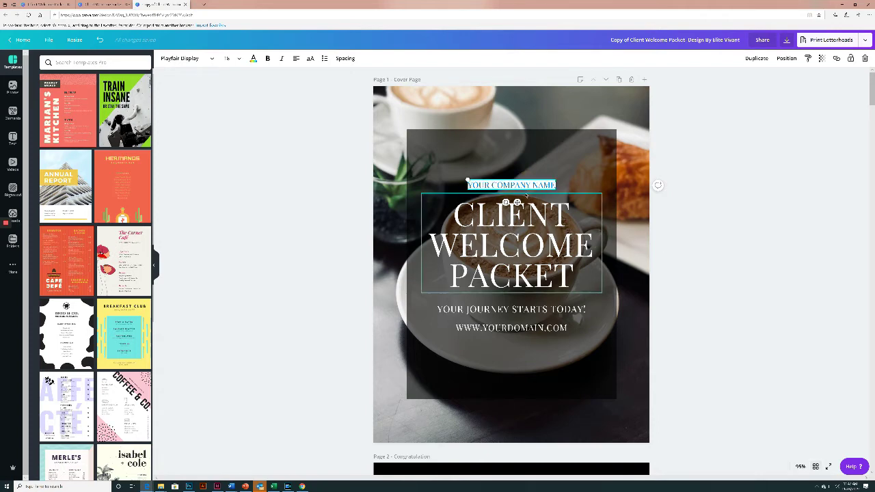
text(E)
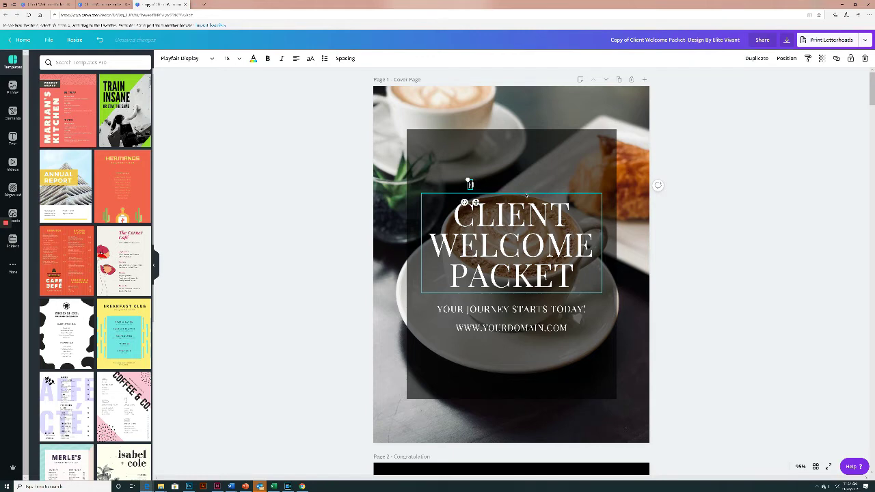
text(lite vivant)
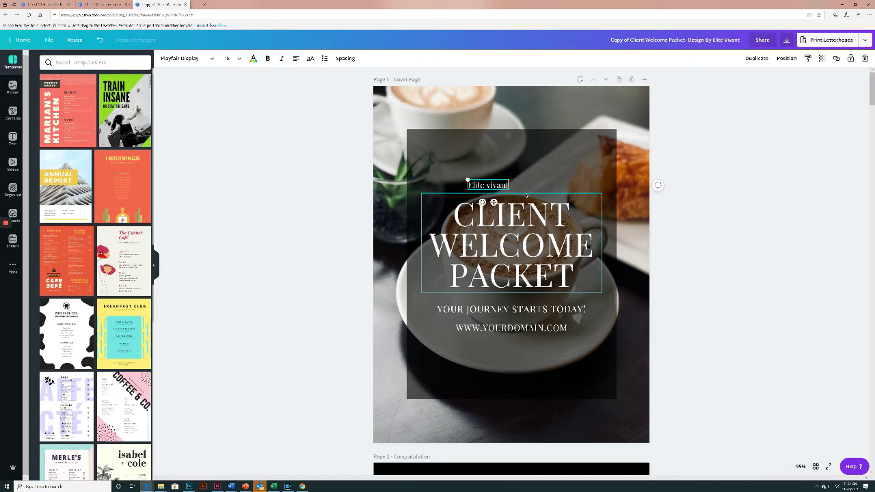
key(ctrl+a)
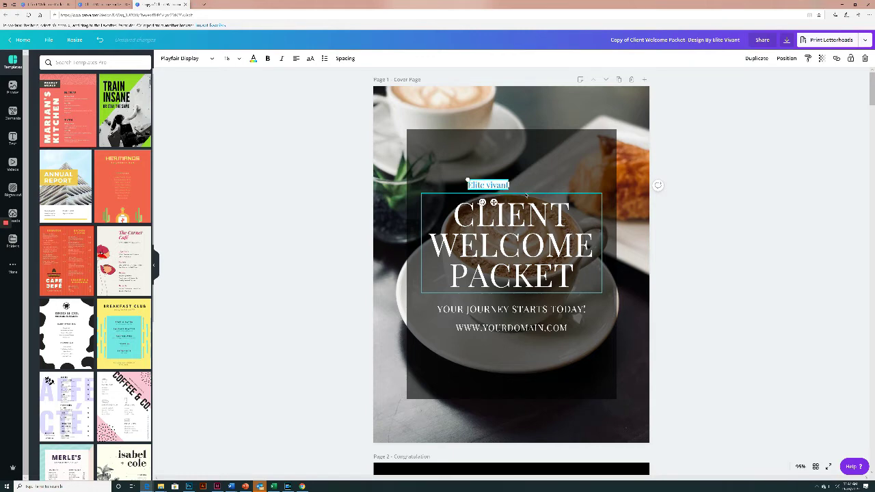
text(ELITE VIVA)
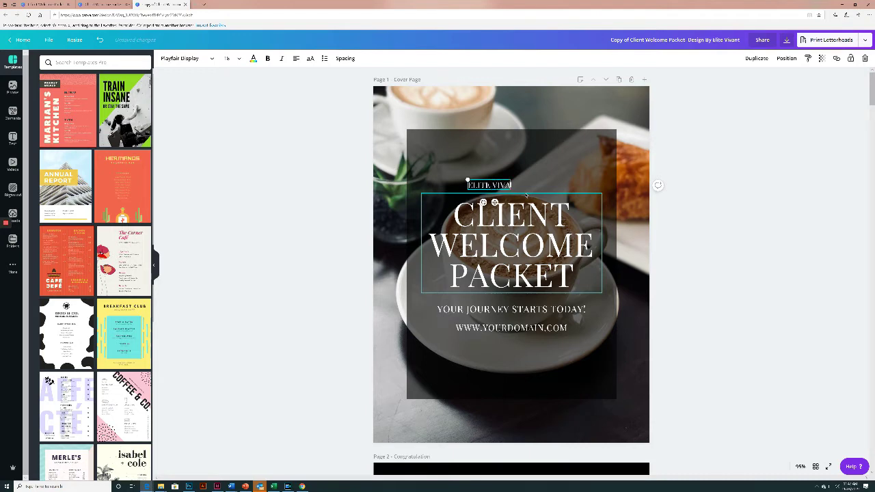
text(NT)
click(728, 224)
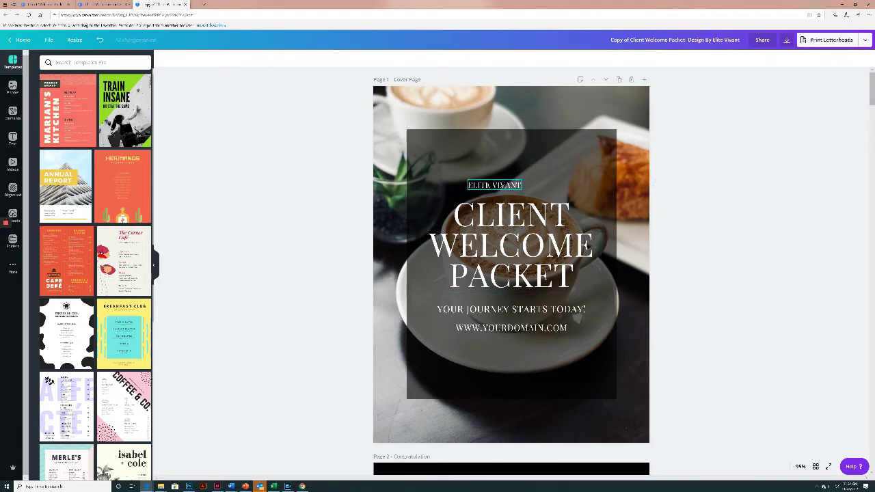
Centre the ELITE VIVANT line above the CLIENT WELCOME PACKET title.
click(498, 183)
mouse_move(499, 204)
mouse_down()
mouse_move(511, 199)
mouse_move(516, 207)
mouse_up()
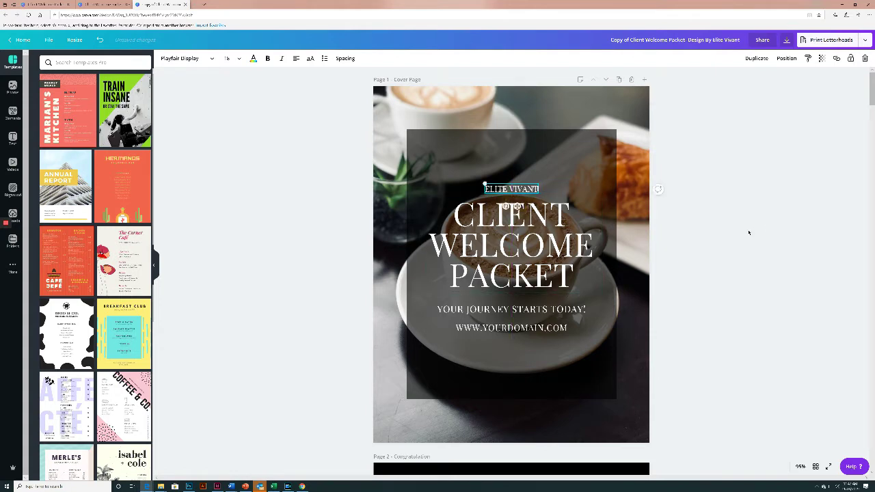
click(747, 234)
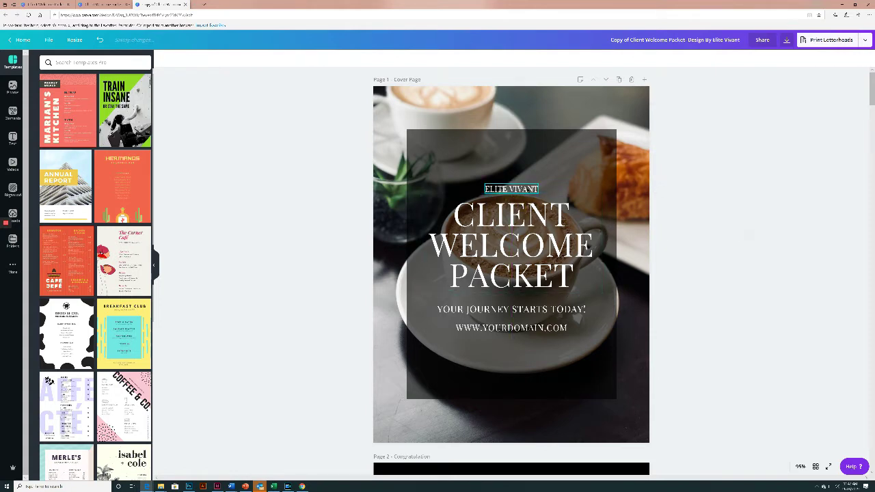
Set the ELITE VIVANT line in the Lato font.
click(526, 189)
click(526, 189)
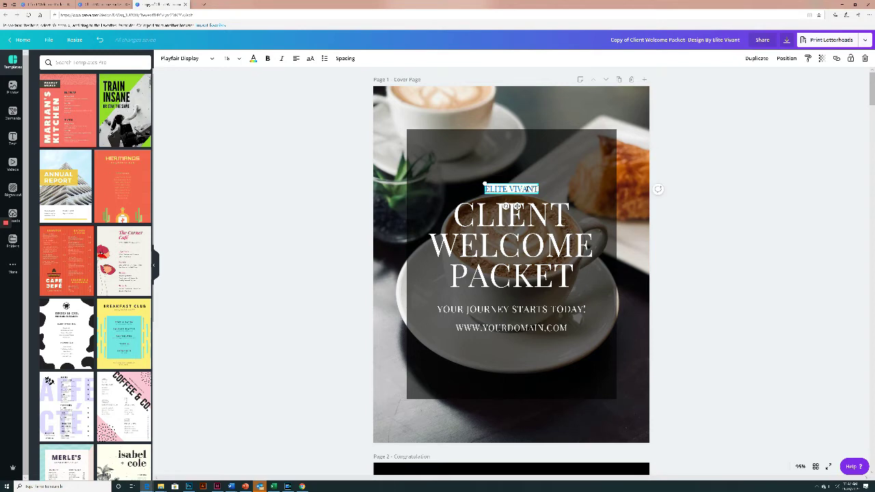
click(211, 60)
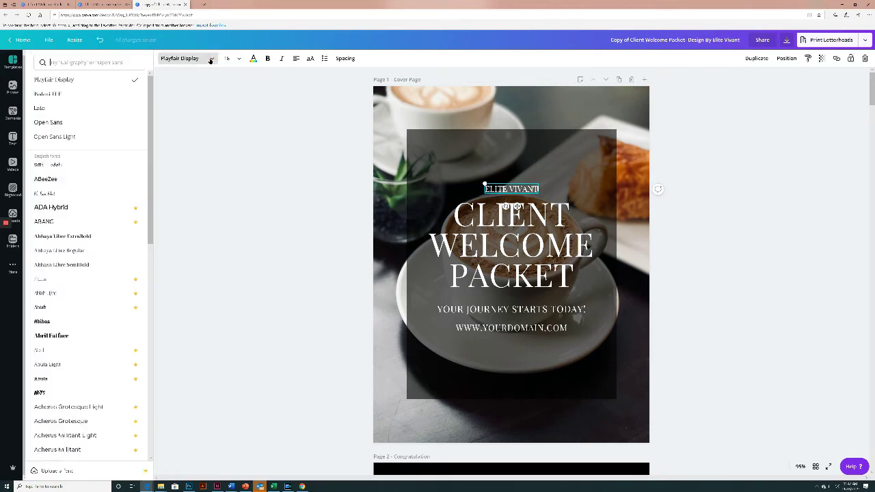
click(96, 109)
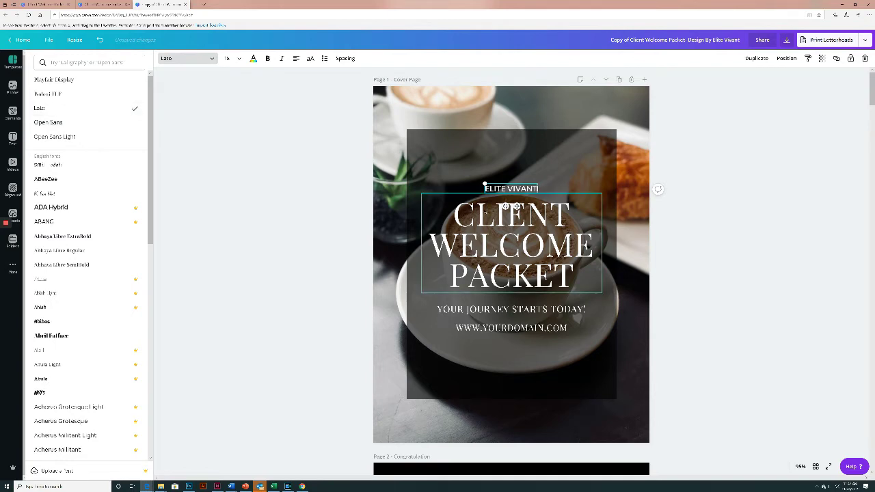
Change the CLIENT WELCOME PACKET title font to Lato as well.
click(468, 213)
click(469, 213)
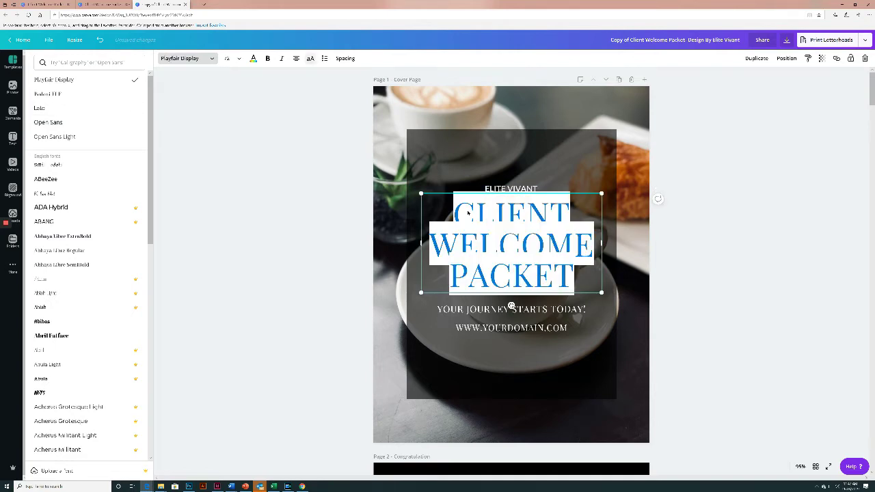
click(54, 109)
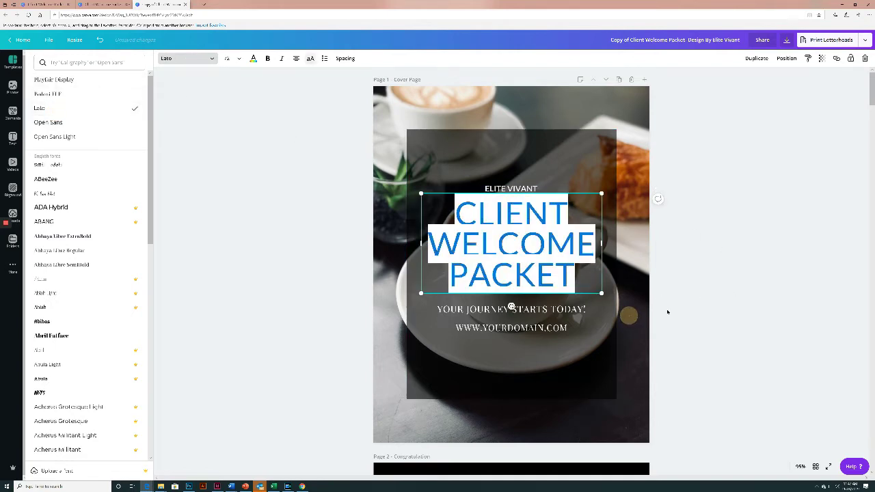
click(626, 314)
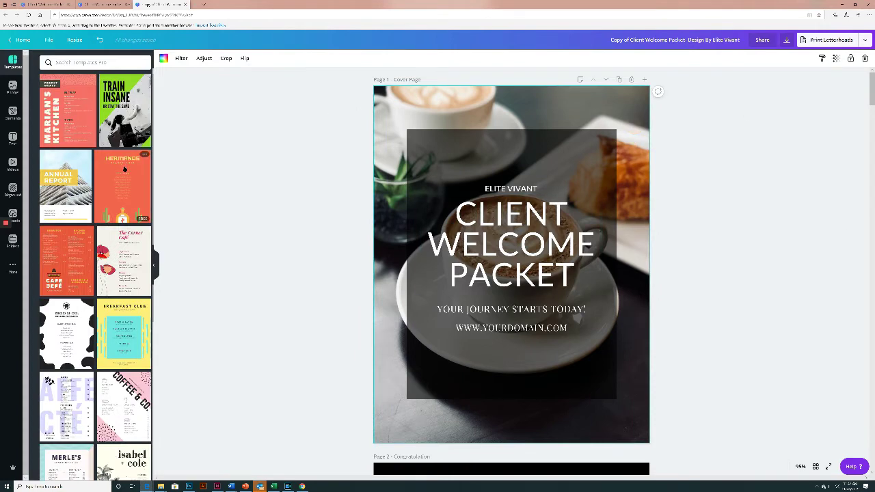
click(12, 87)
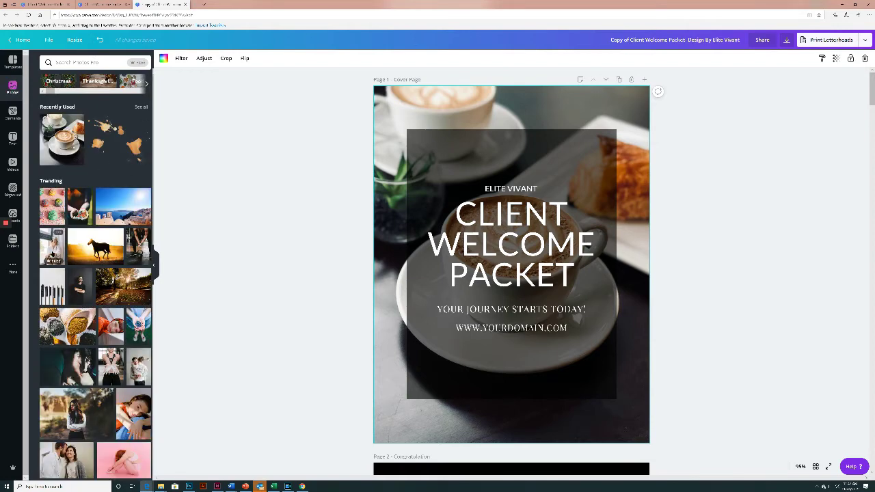
Try the sprinkle donut photo on the cover, then undo to restore the coffee photo.
drag(55, 214, 383, 120)
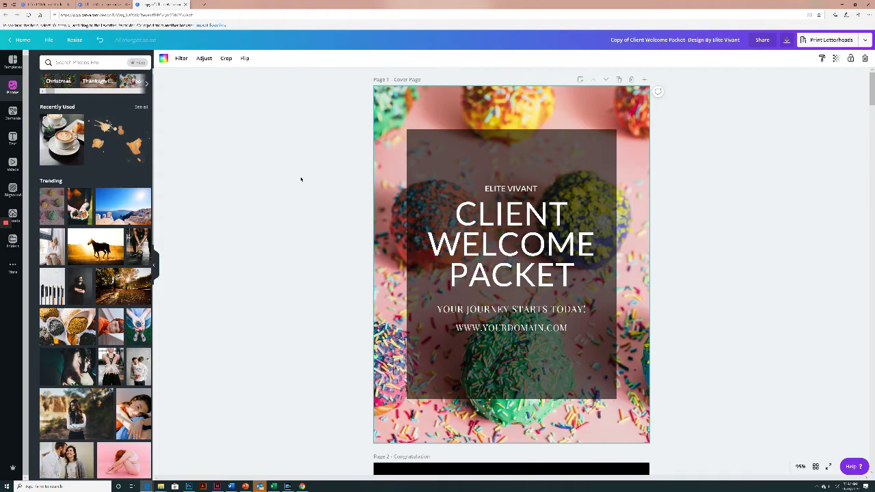
mouse_move(411, 174)
mouse_down()
mouse_move(383, 122)
mouse_move(424, 107)
mouse_up()
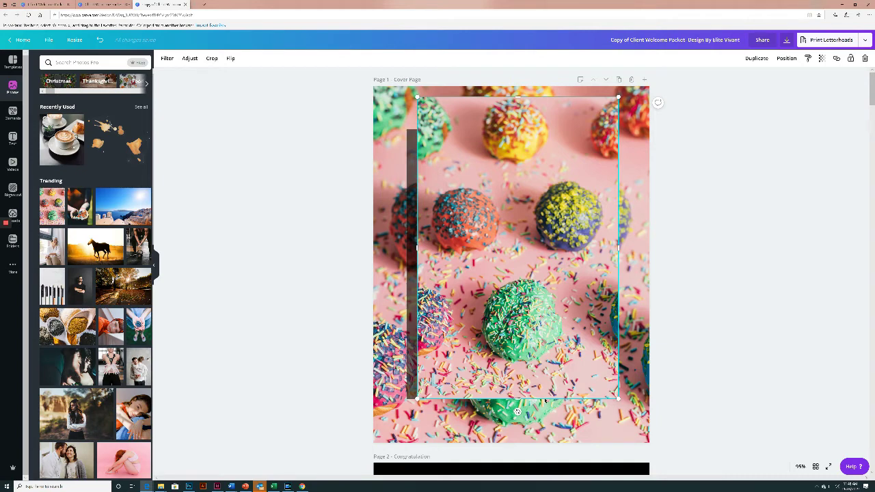
click(376, 136)
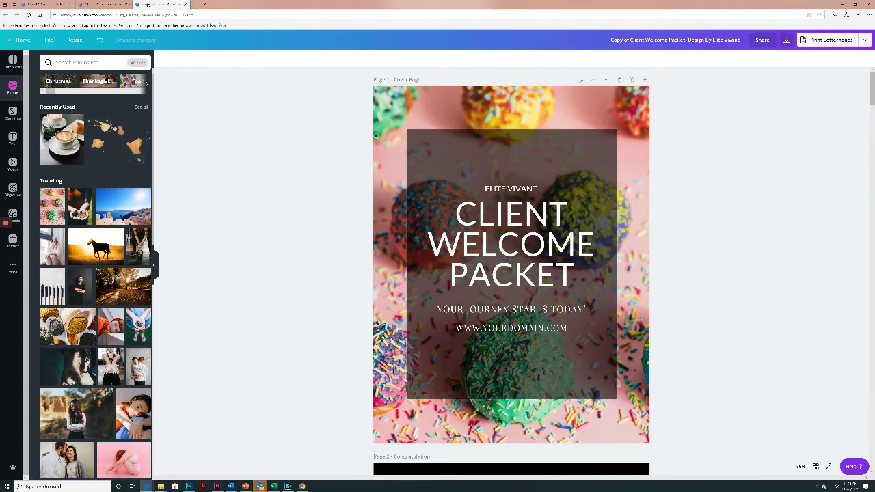
click(98, 40)
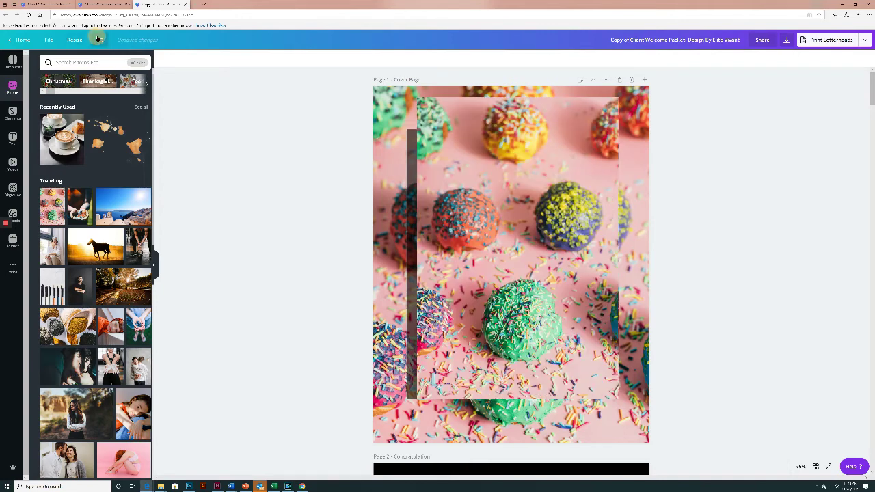
click(98, 40)
click(98, 40)
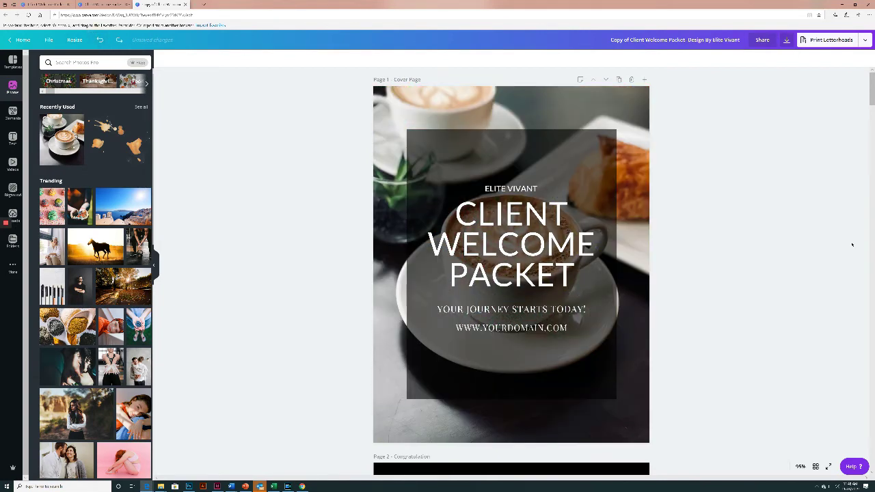
Scroll down past the congratulations page to the Contents and Welcome, {name}! pages.
click(505, 328)
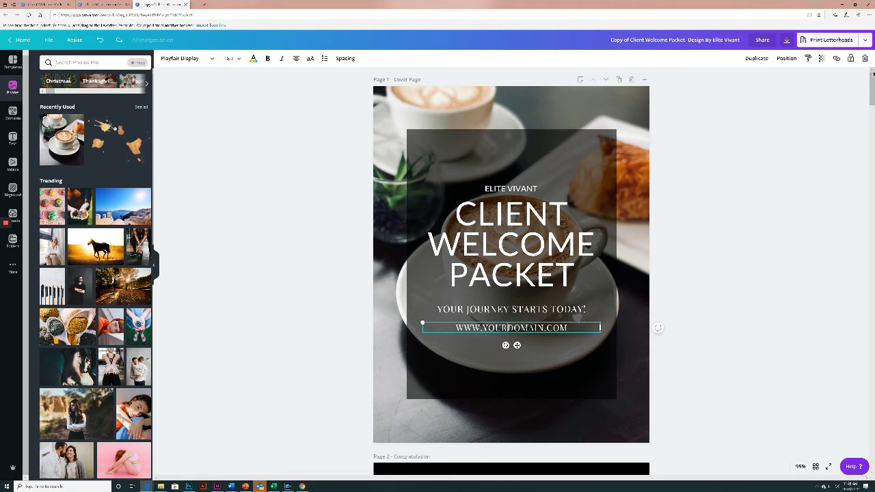
drag(871, 93, 870, 124)
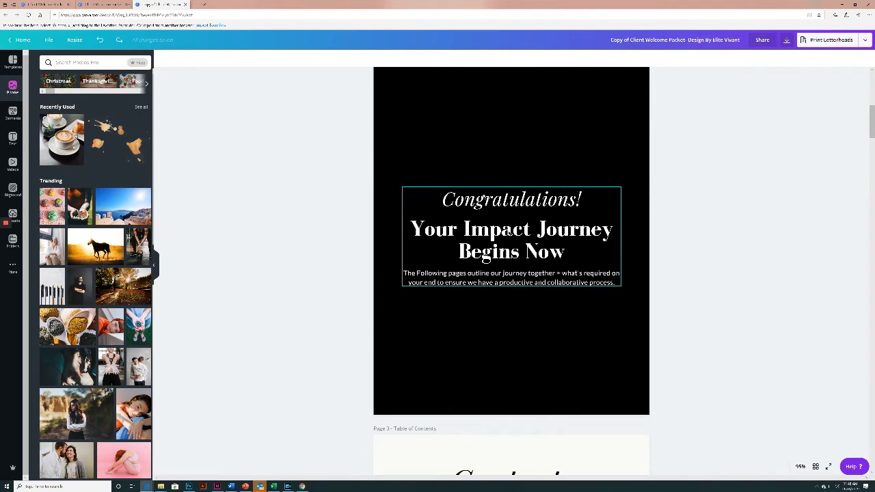
click(504, 229)
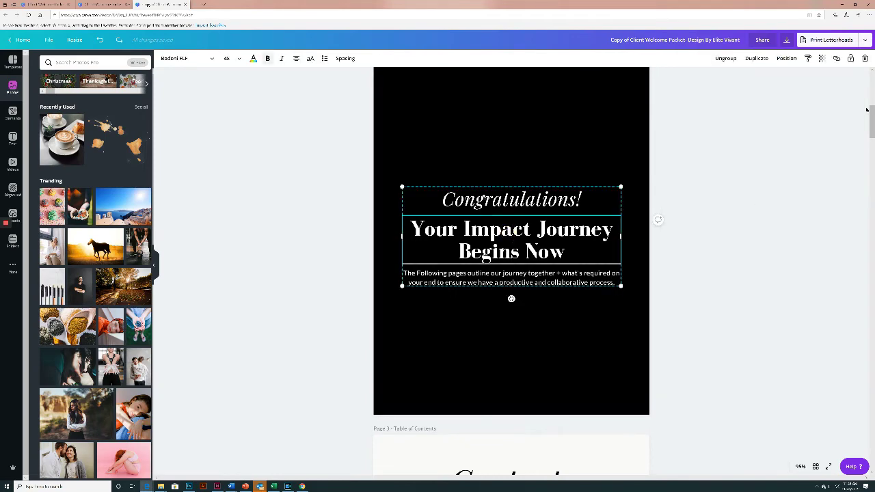
drag(870, 116, 870, 140)
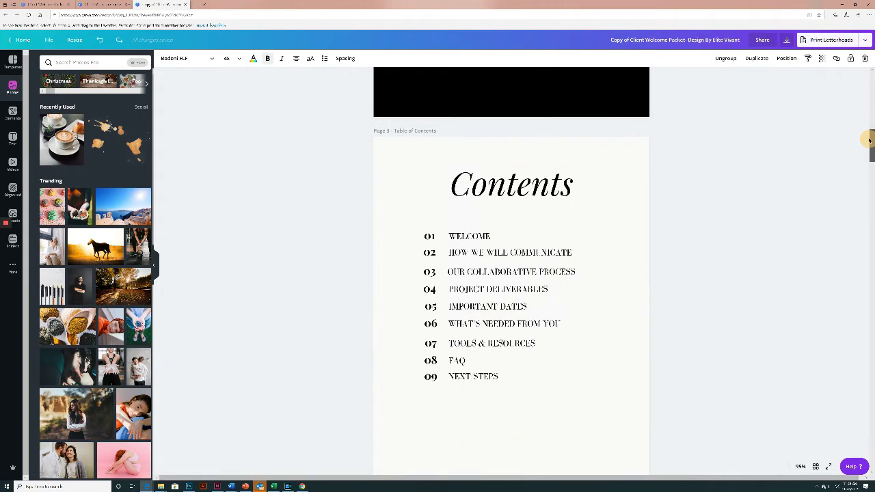
drag(869, 140, 870, 176)
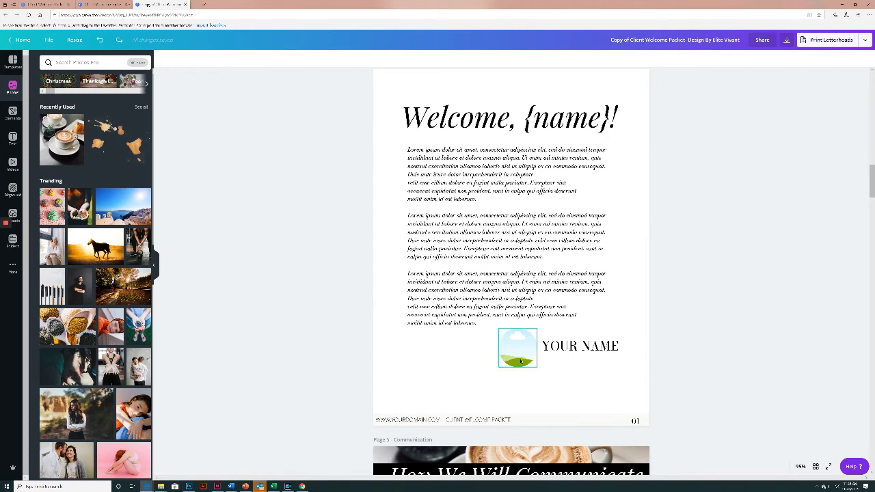
Fill the circular frame beside YOUR NAME with the first uploaded photo.
click(520, 361)
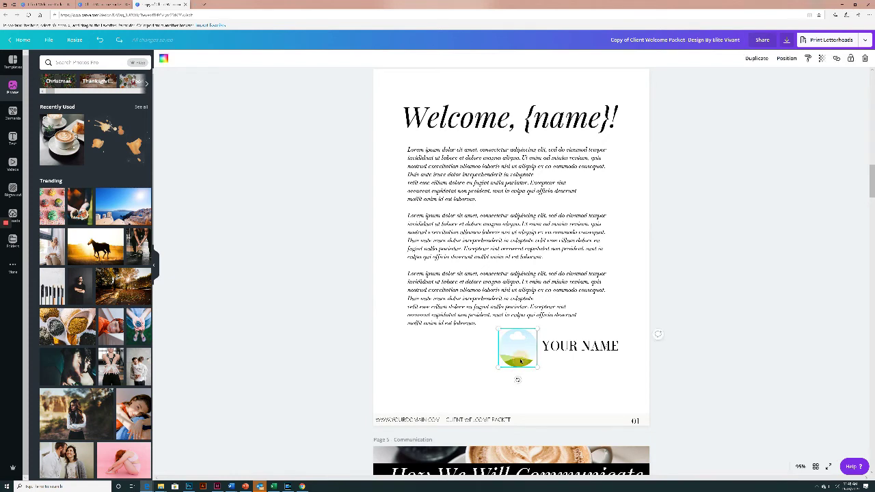
click(13, 214)
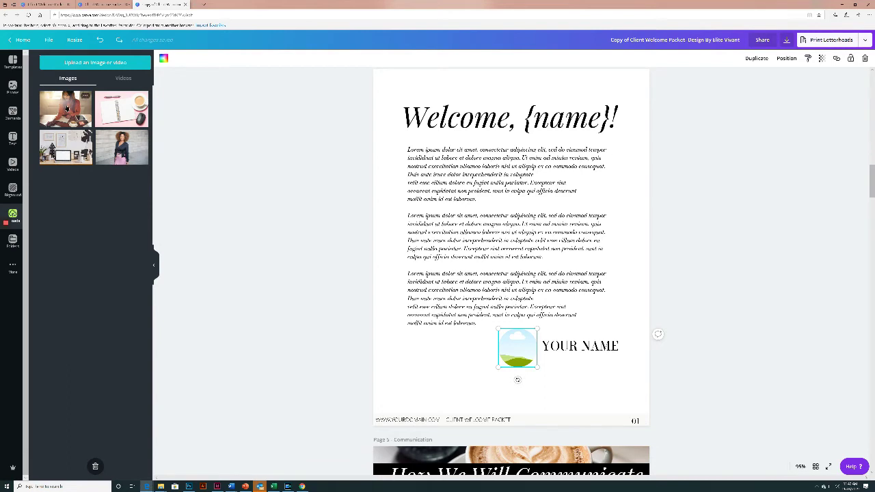
drag(66, 109, 513, 357)
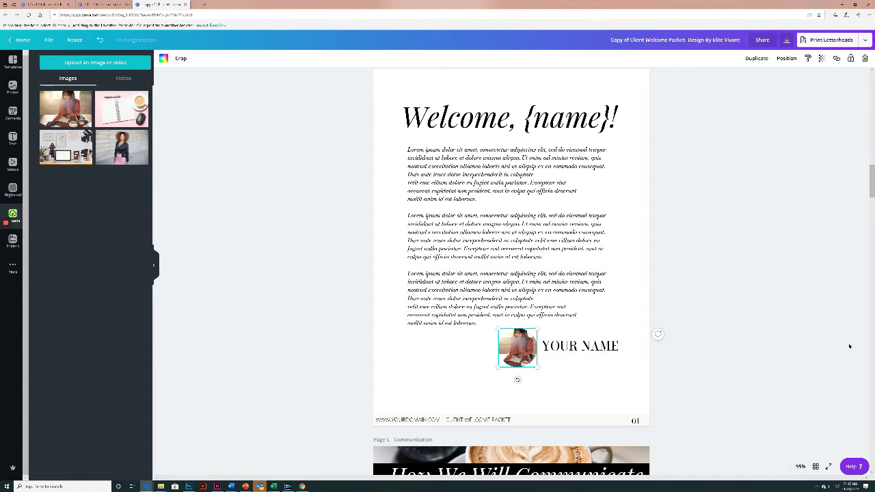
click(595, 395)
drag(871, 187, 871, 211)
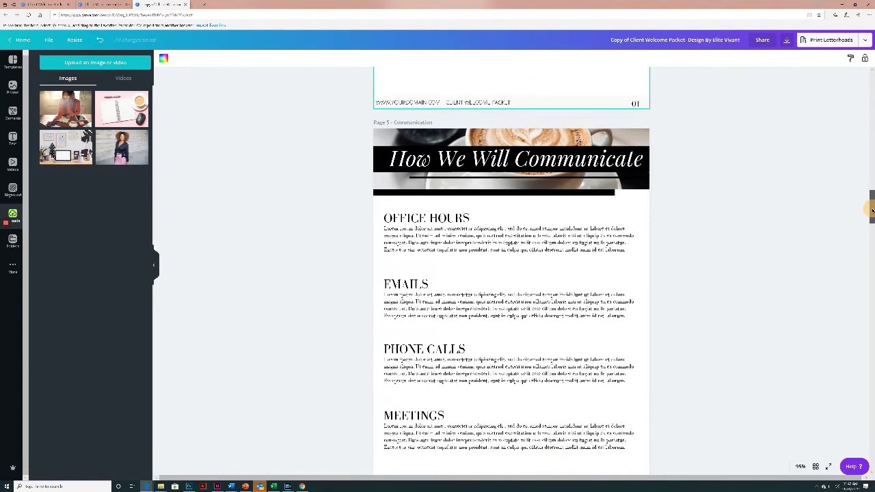
Scroll from the Office Hours page down to page 10, Tools & Resources.
click(436, 235)
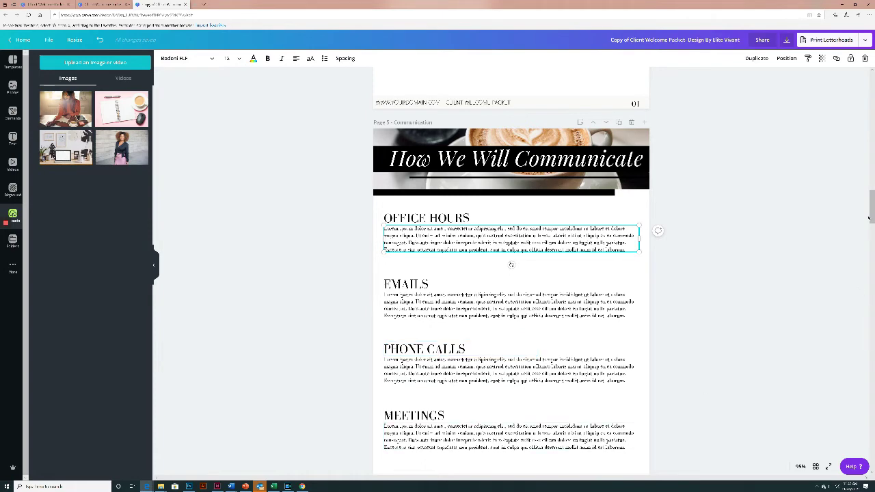
mouse_move(871, 198)
mouse_down()
mouse_move(870, 220)
mouse_move(870, 208)
mouse_up()
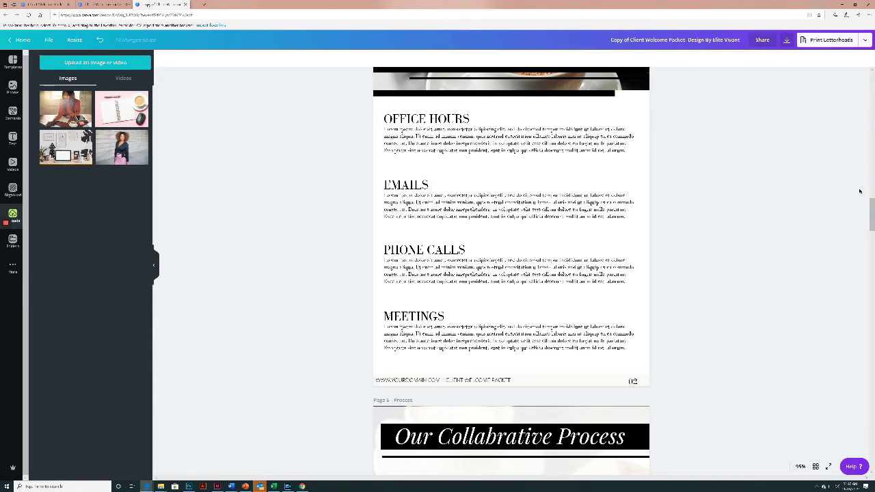
drag(872, 209, 872, 232)
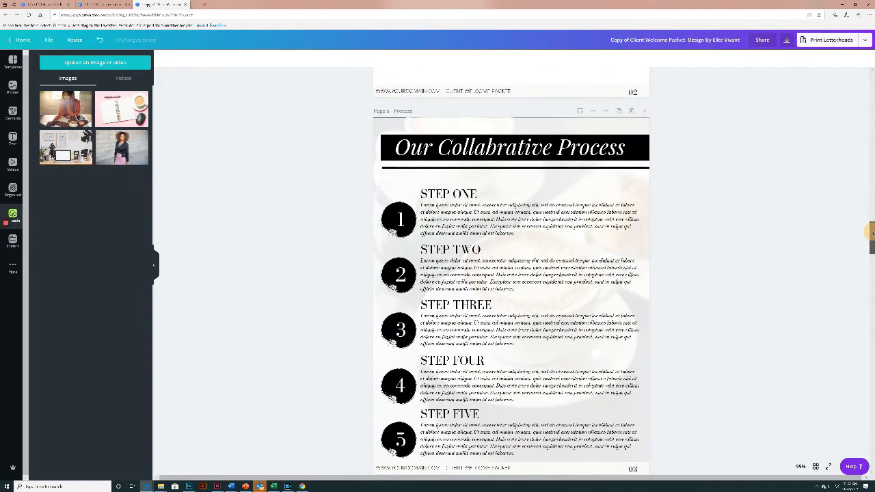
drag(873, 233, 873, 267)
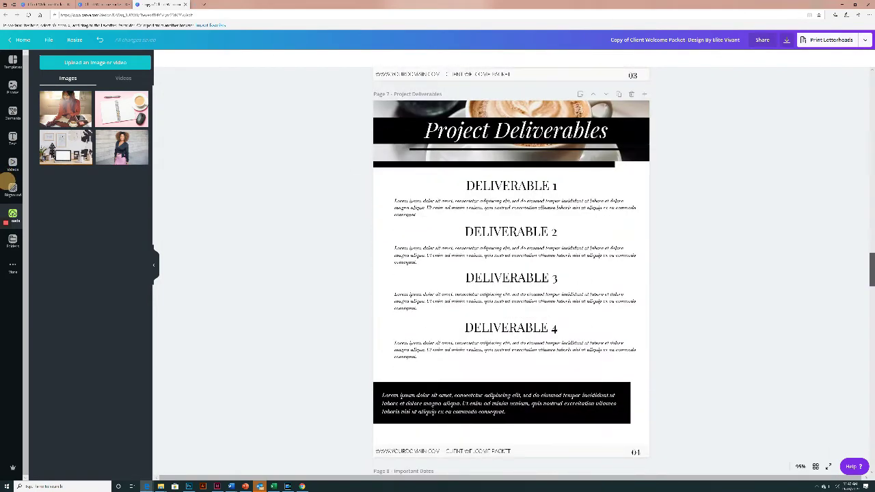
scroll(8, 183, down, 5)
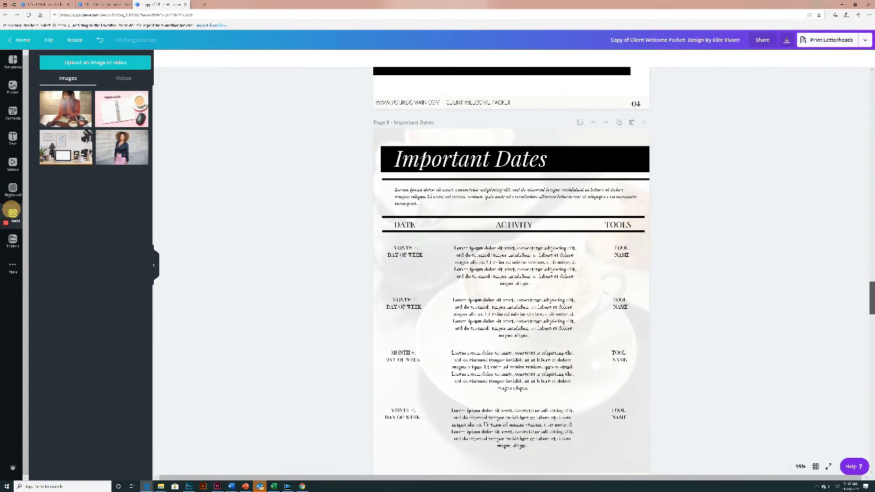
click(870, 293)
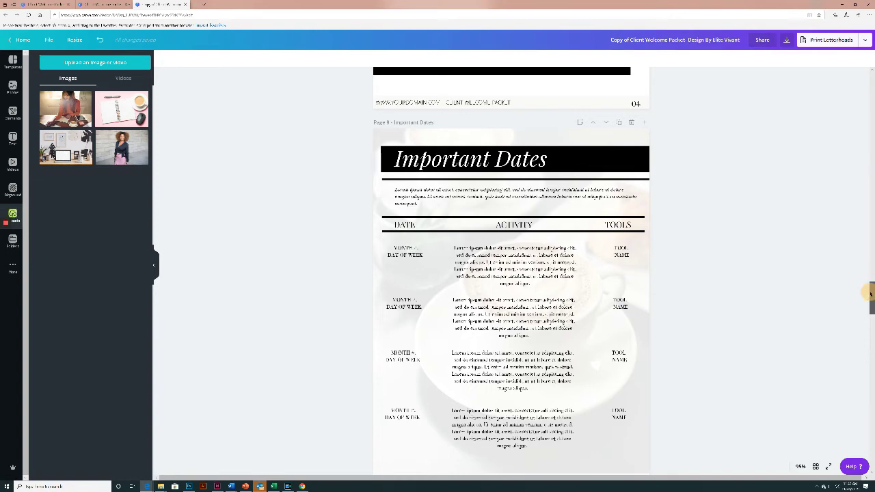
drag(870, 292, 872, 334)
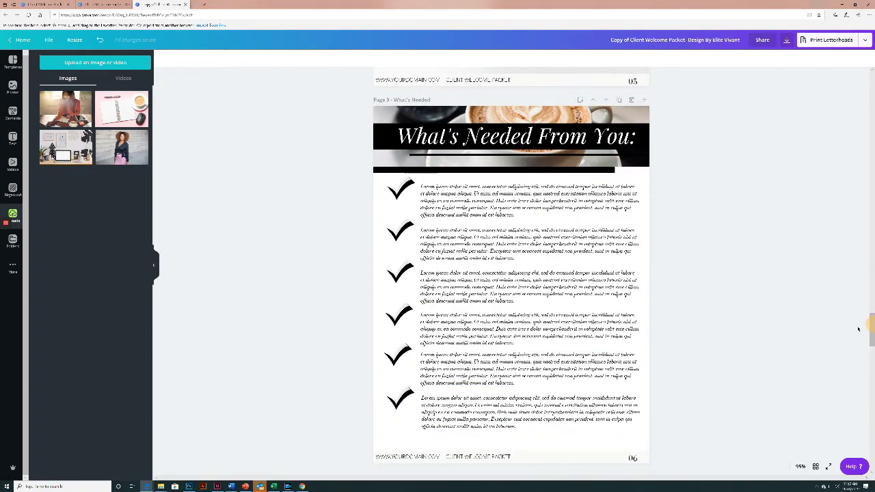
drag(871, 325, 872, 366)
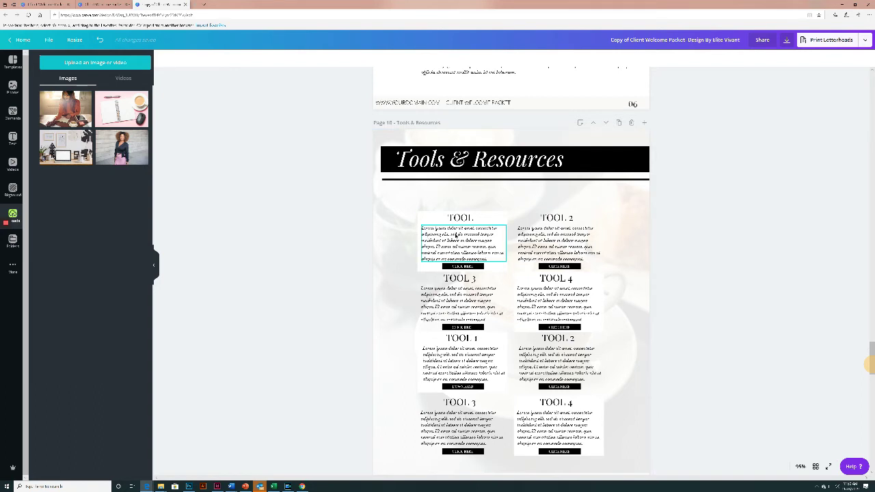
Shrink the first tool heading on Tools & Resources to 12 pt.
click(461, 218)
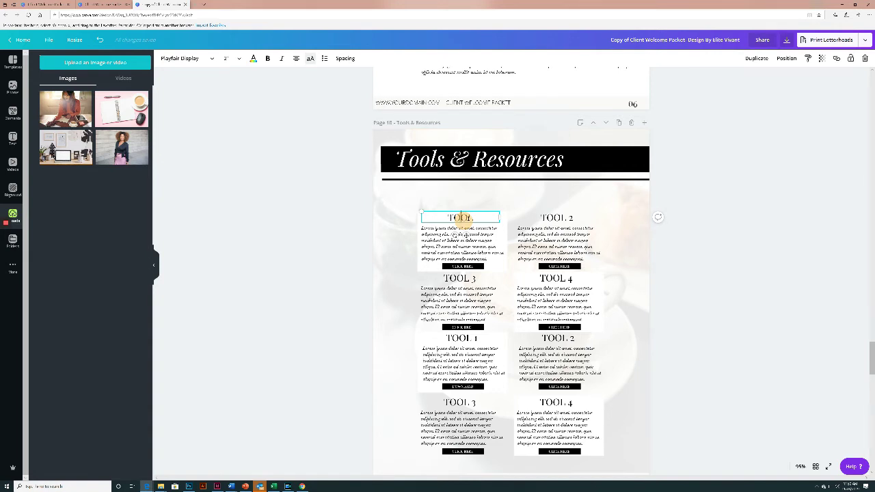
double_click(477, 220)
click(232, 58)
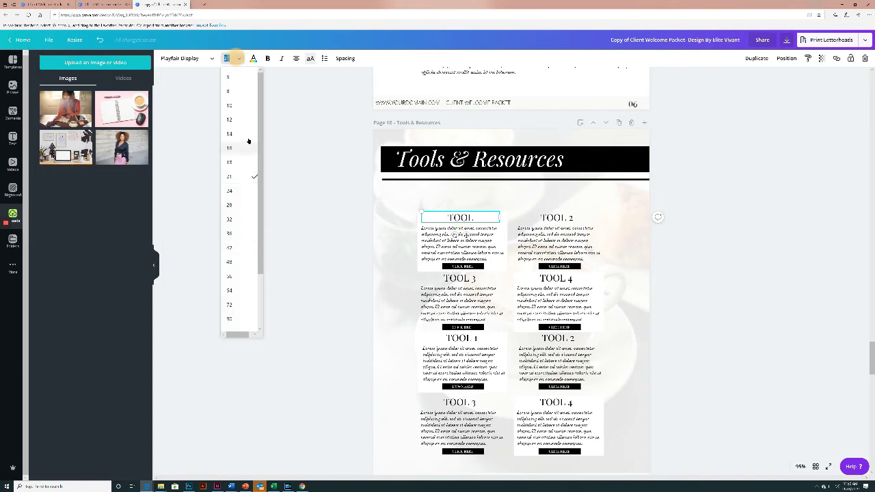
click(242, 121)
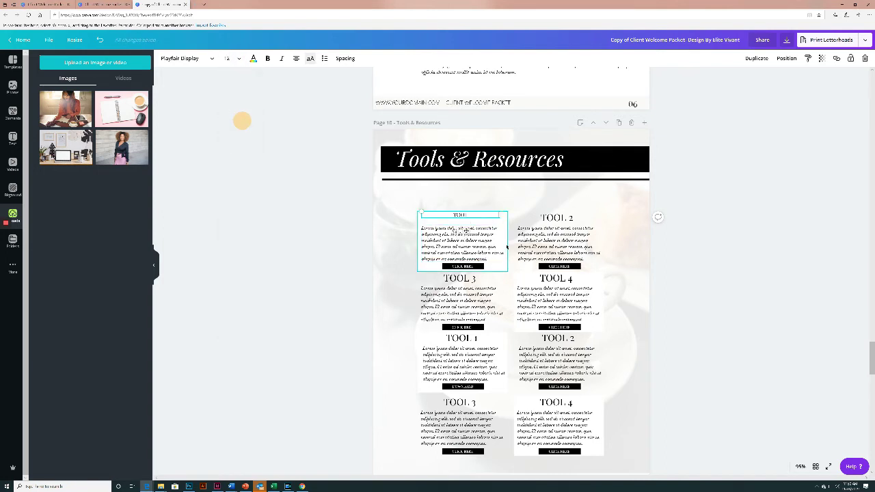
click(690, 301)
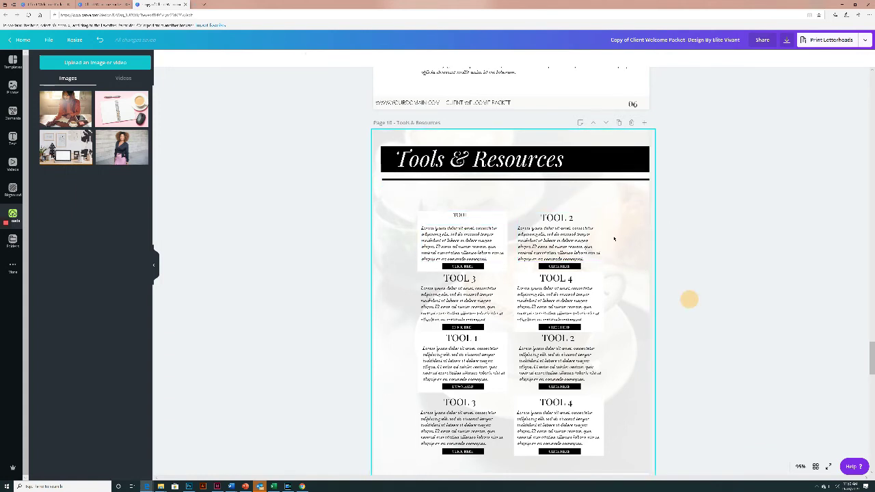
Delete the TOOL 3 and TOOL 4 text blocks from the bottom row.
click(475, 414)
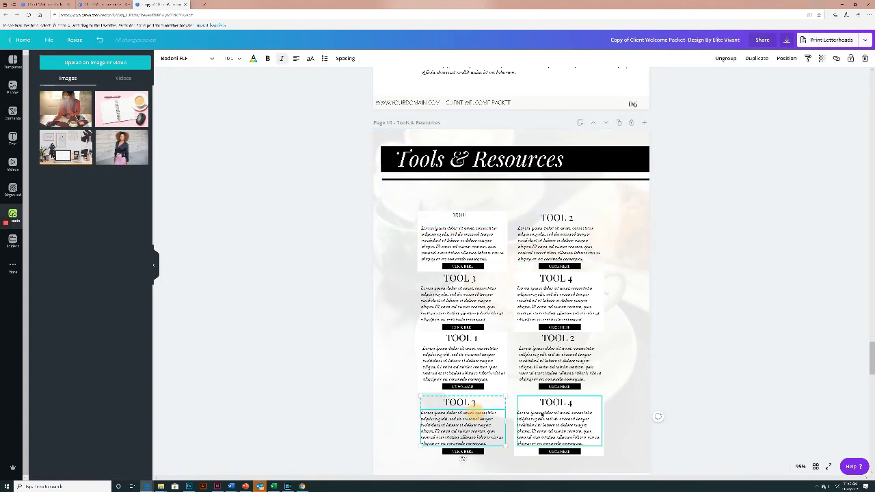
shift+click(549, 452)
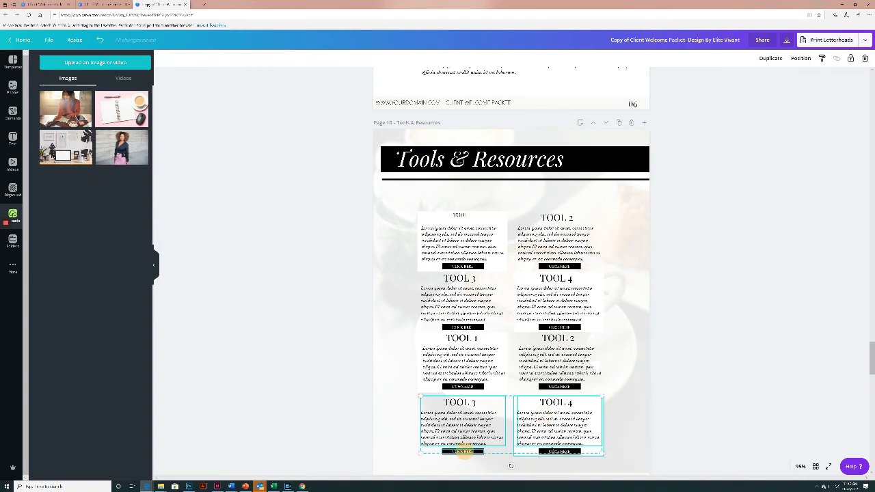
shift+click(542, 432)
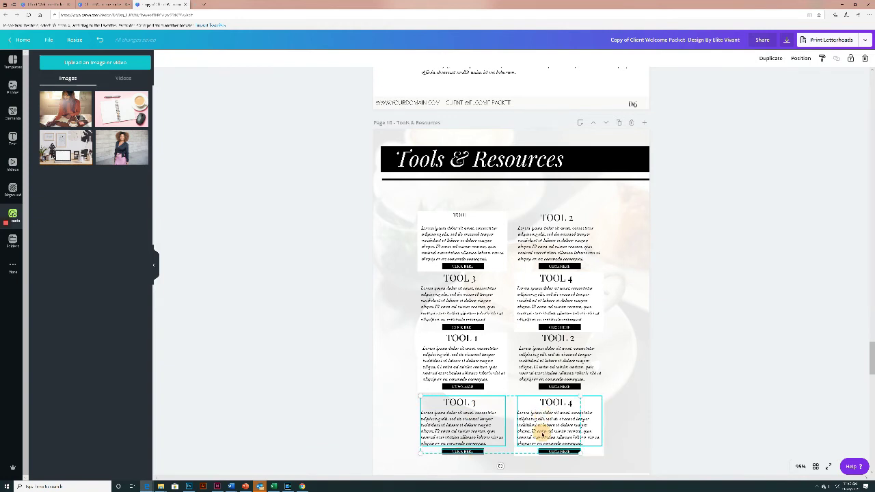
shift+click(587, 422)
key(Delete)
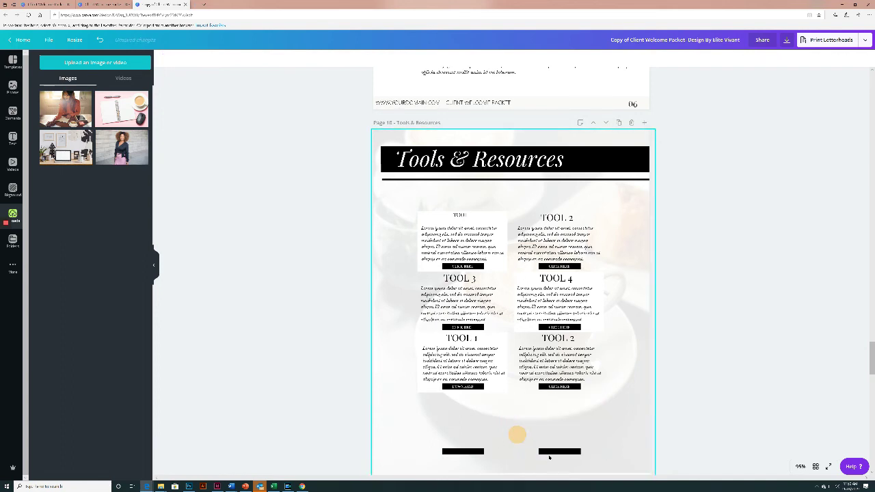
Delete the two leftover buttons under TOOL 3 and TOOL 4.
click(549, 453)
key(Delete)
click(463, 451)
key(Delete)
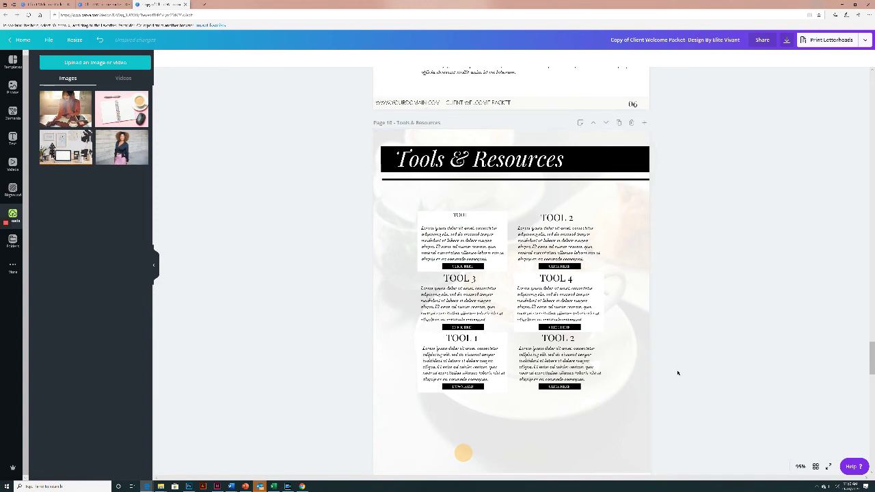
click(698, 368)
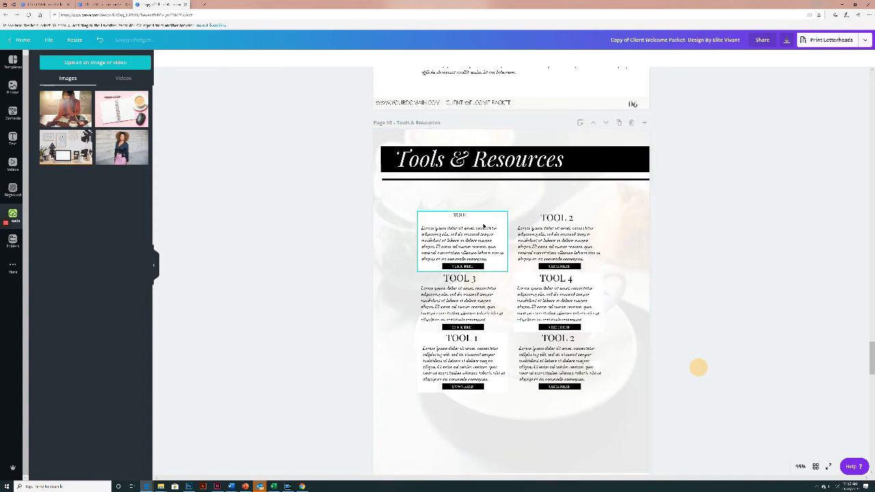
Undo an accidental shift of the first tool block so the top tools stay put.
click(484, 226)
click(540, 236)
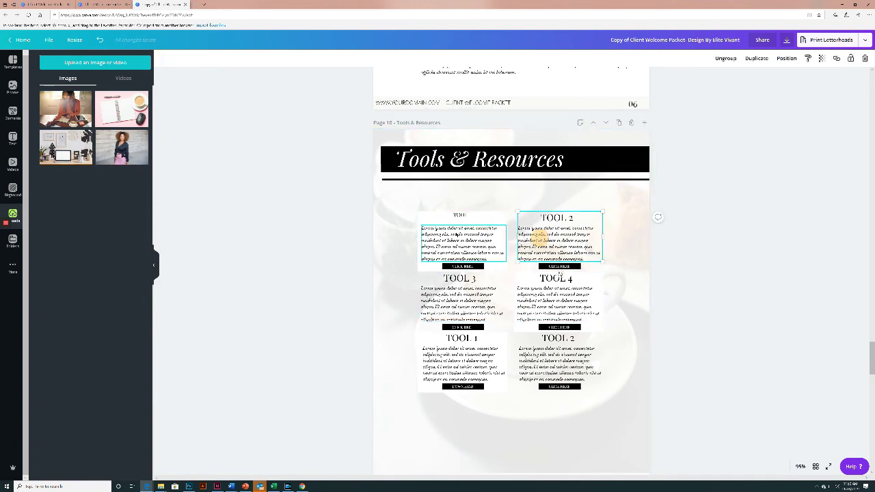
click(452, 232)
drag(456, 220, 472, 219)
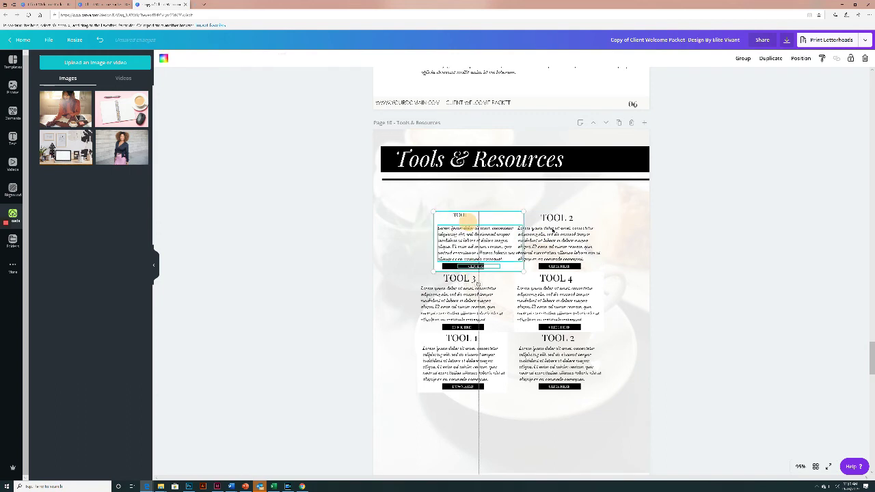
key(ctrl+z)
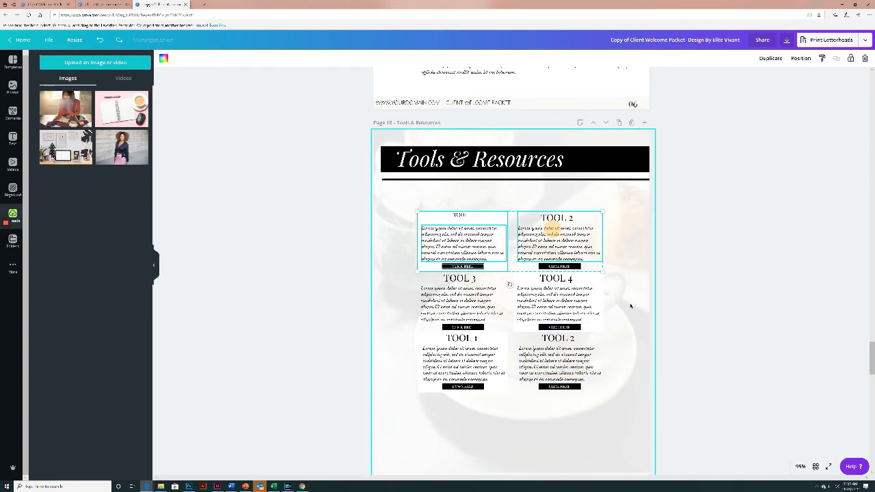
click(757, 368)
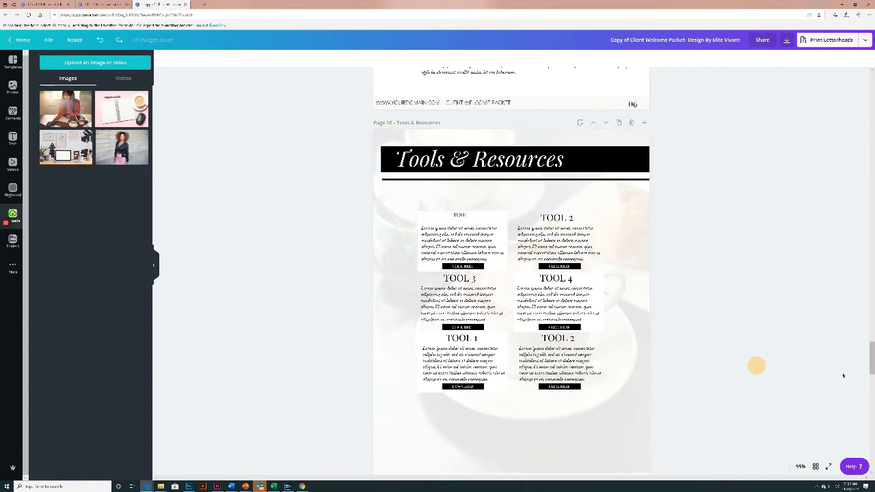
drag(872, 350, 873, 392)
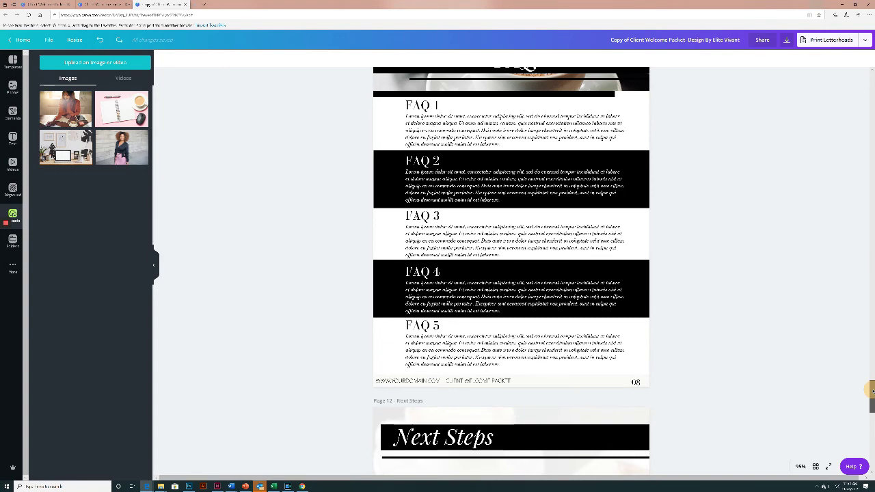
Scroll through the FAQ and Next Steps pages, inspect the footer text, then return to the cover.
drag(872, 391, 872, 411)
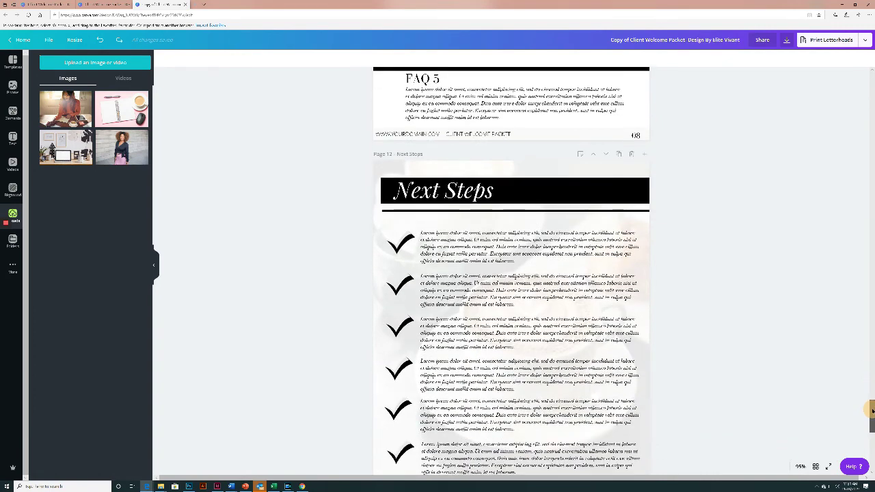
drag(872, 411, 859, 345)
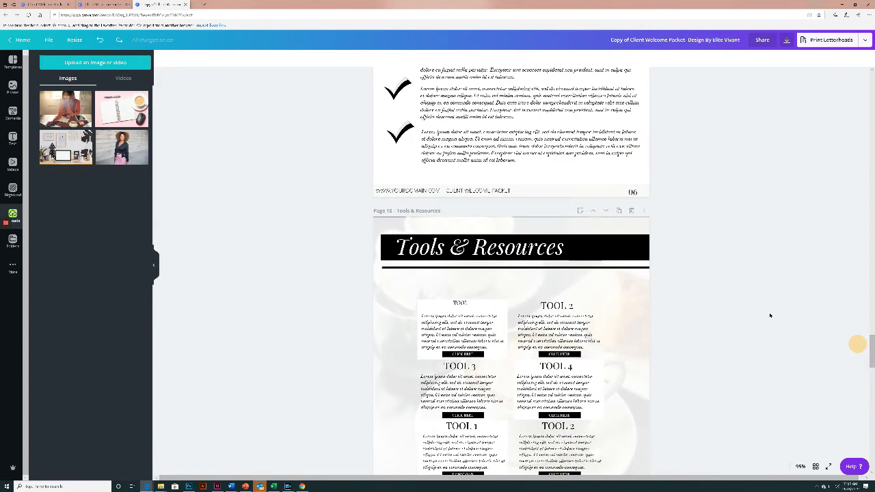
click(406, 191)
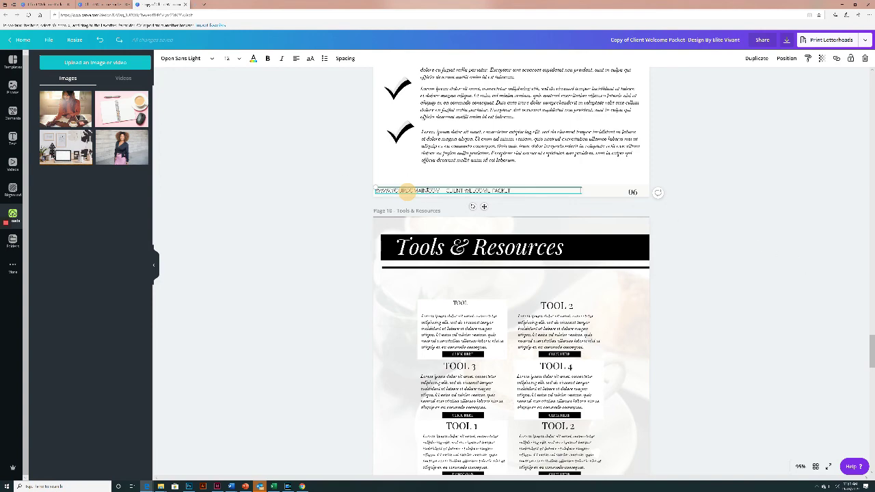
drag(870, 335, 873, 82)
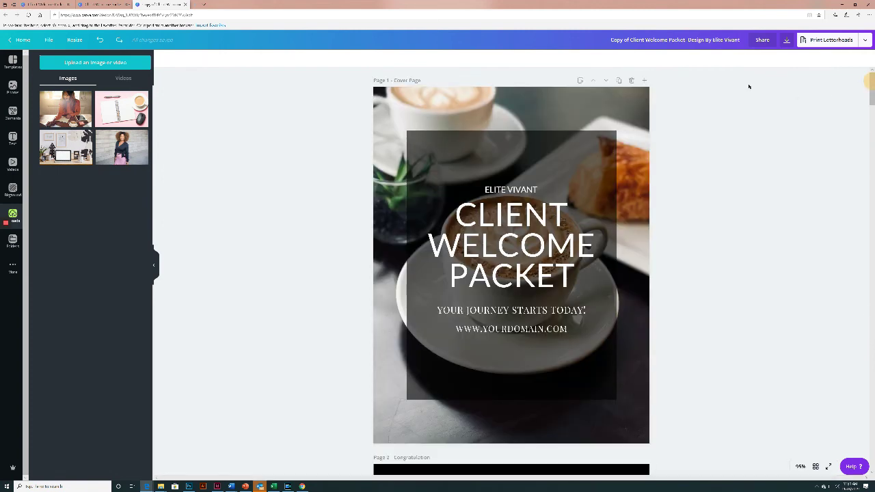
Glance at the download options, then scroll to the Welcome page and back to the cover.
click(787, 41)
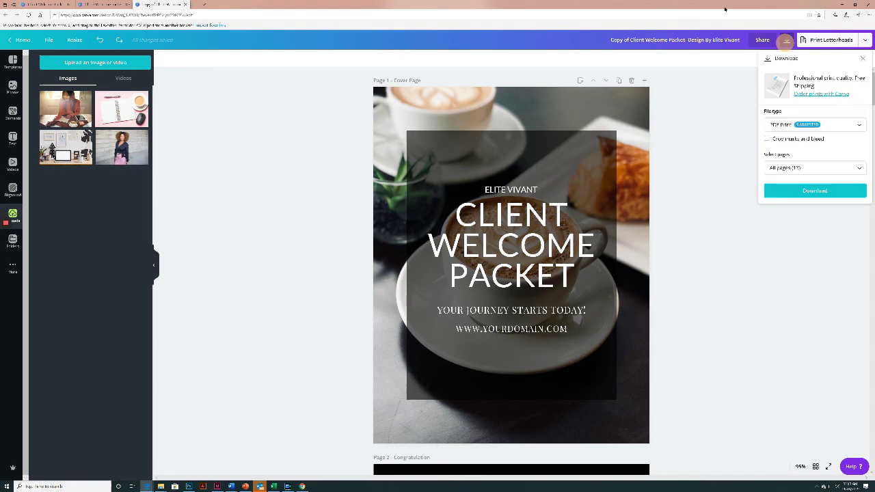
click(724, 184)
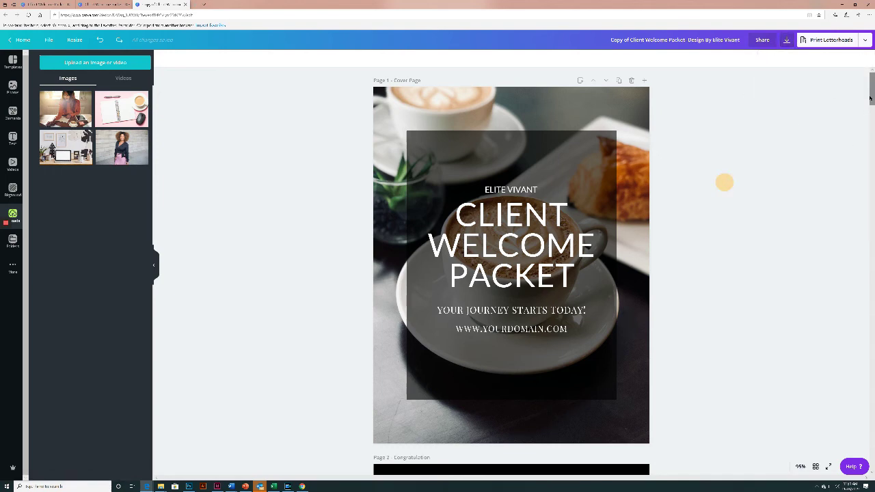
drag(866, 77, 873, 188)
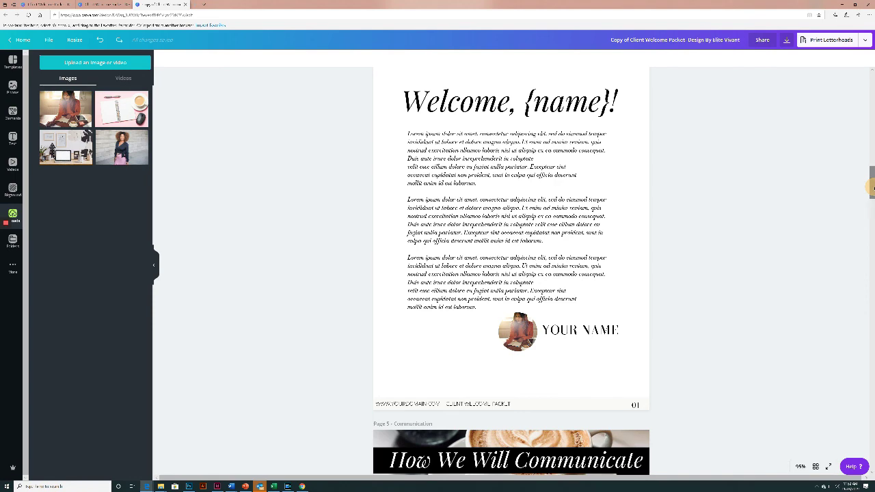
drag(873, 191, 867, 97)
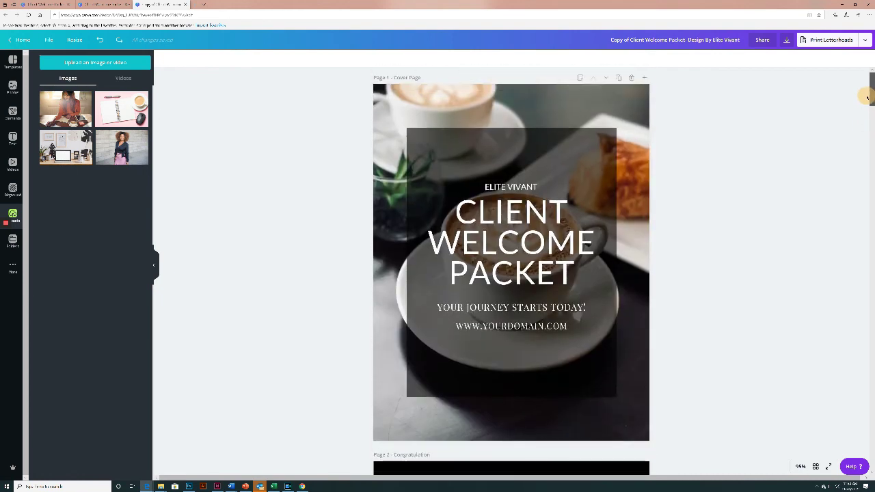
click(513, 329)
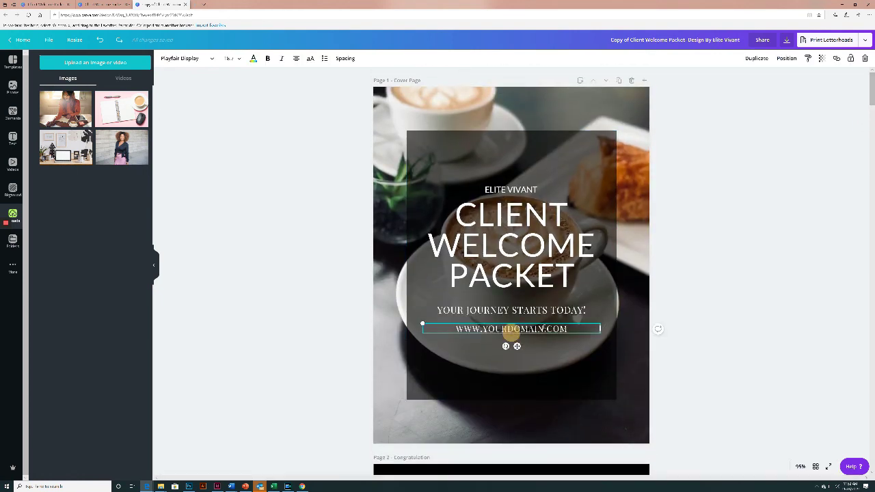
drag(544, 328, 483, 329)
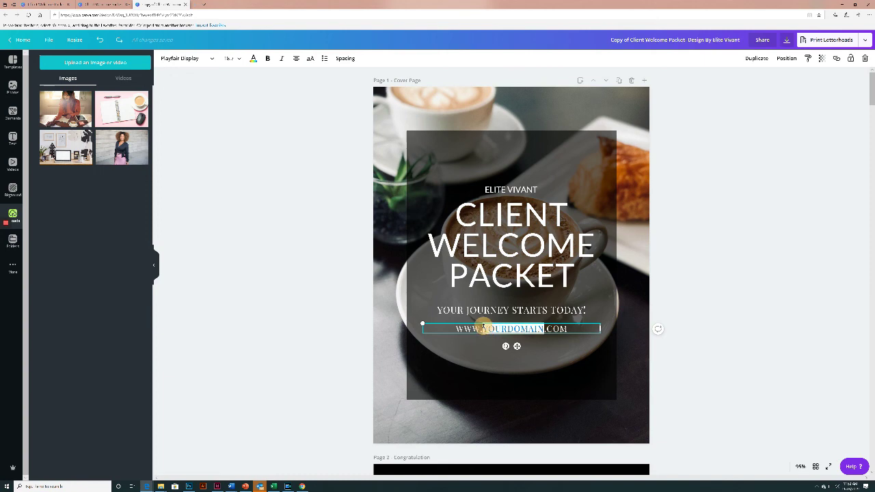
text(ELITEV)
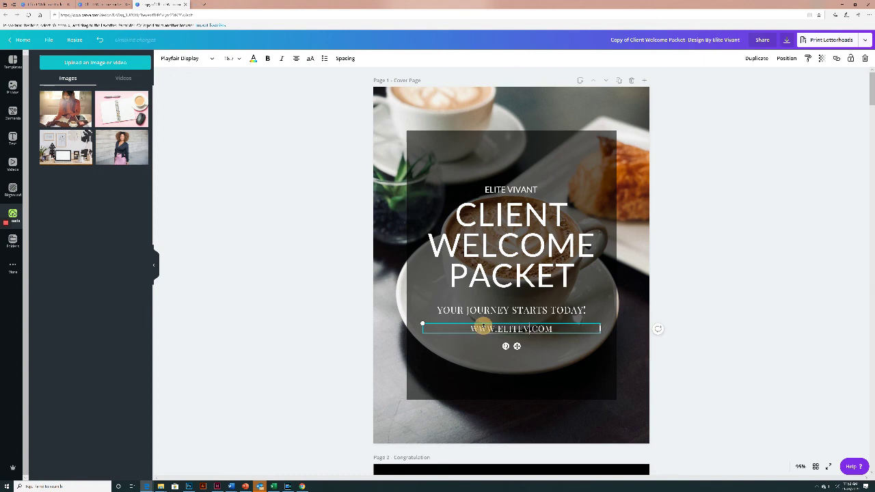
text(IVANT)
click(704, 375)
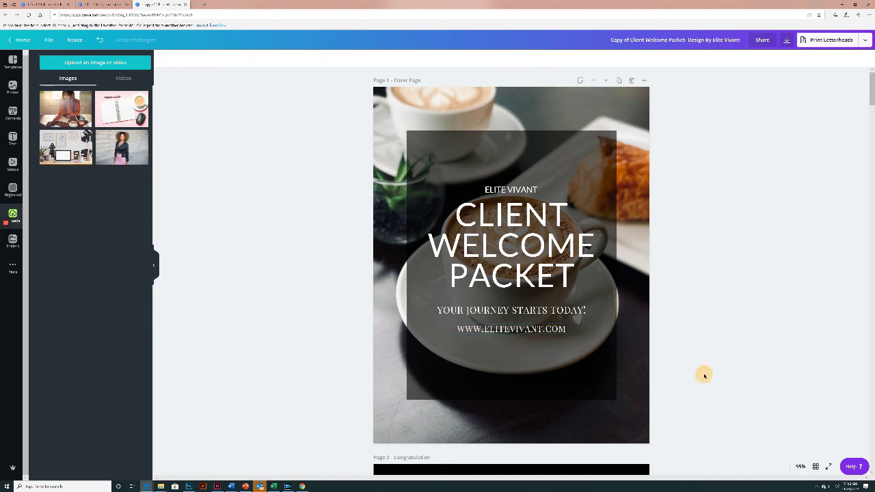